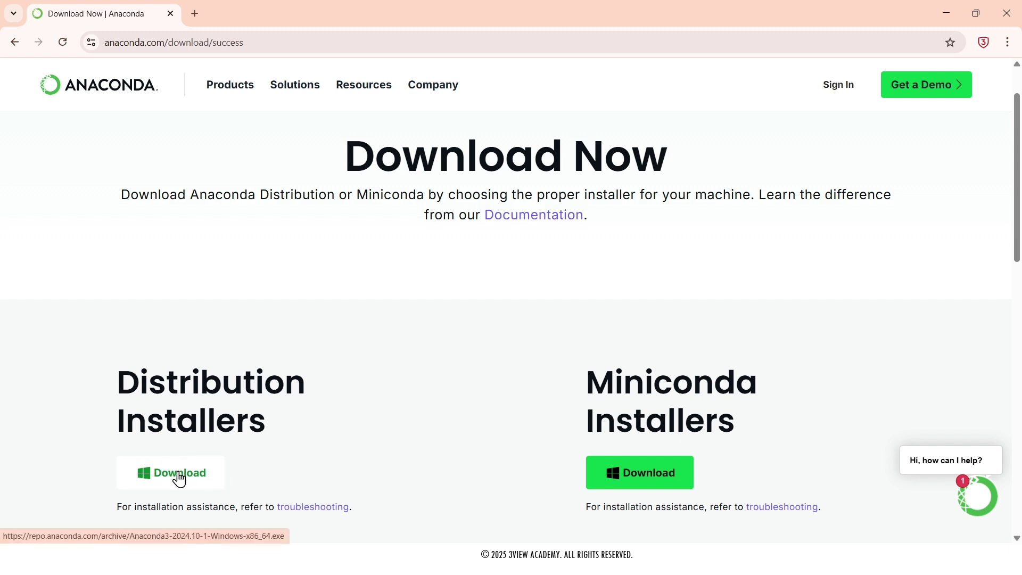
- Download the Windows installer for the Anaconda Distribution and check its download progress
{"action": "scroll", "coordinate": [205, 465], "scroll_direction": "down", "scroll_amount": 3}
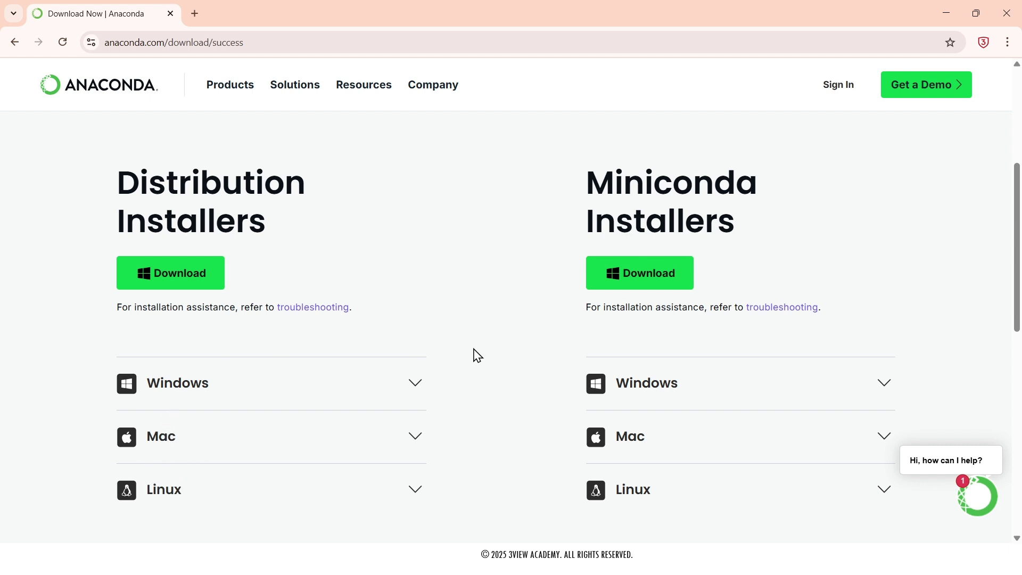
{"action": "left_click", "coordinate": [178, 276]}
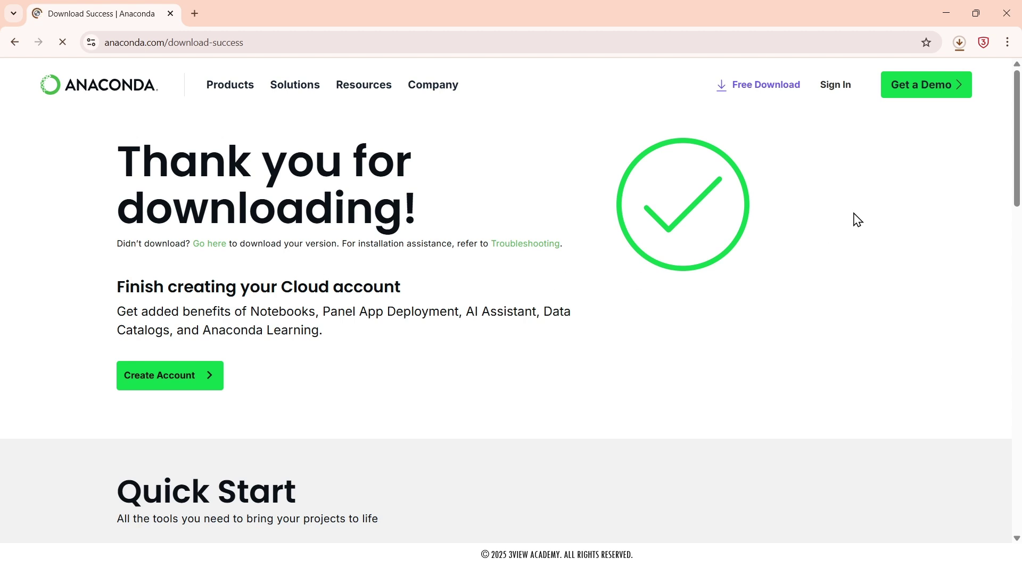
{"action": "left_click", "coordinate": [961, 48]}
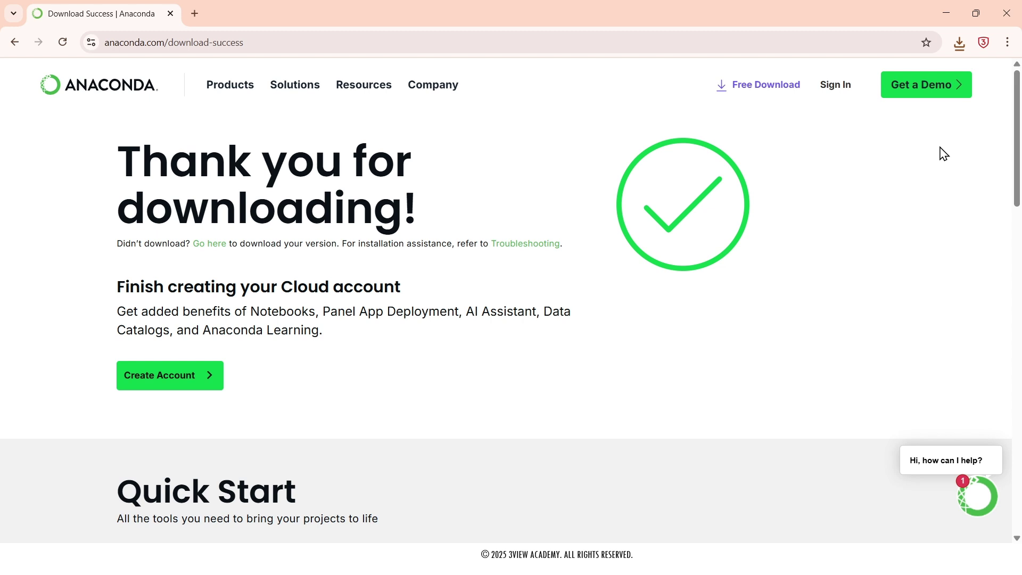
{"action": "key", "text": "alt+Tab"}
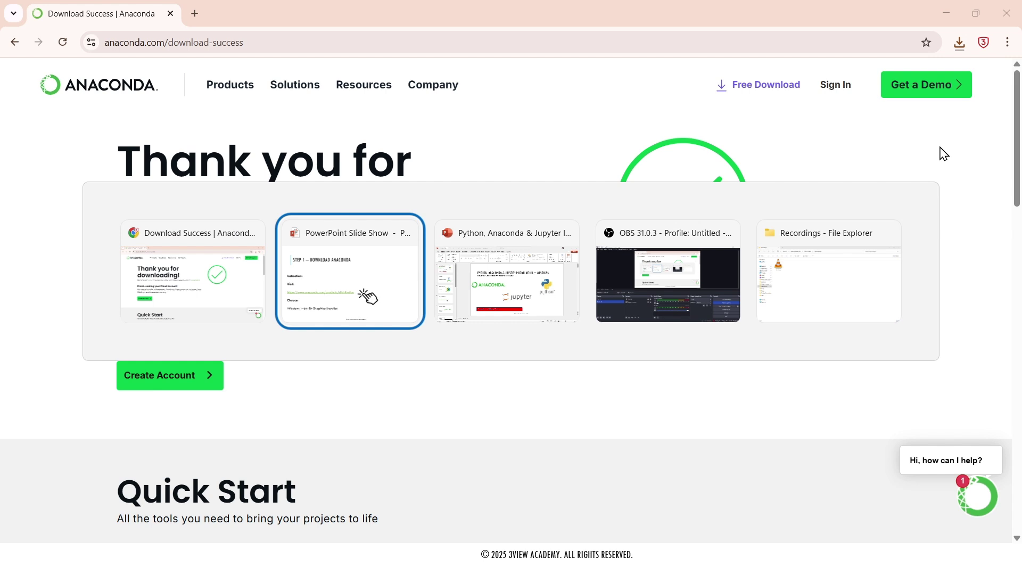
{"action": "key", "text": "alt+Tab"}
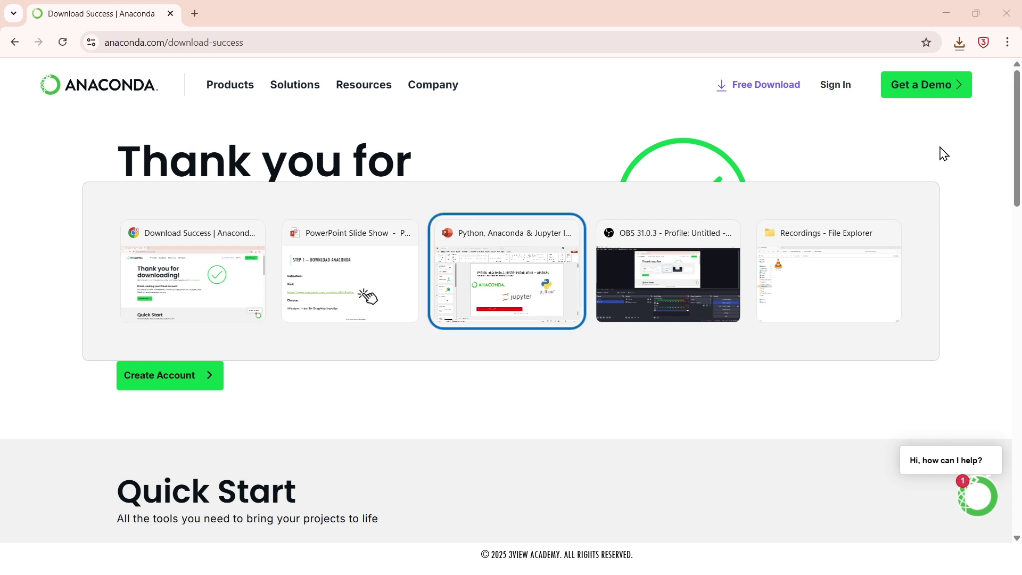
{"action": "key", "text": "alt+Tab"}
{"action": "key", "text": "alt+Tab"}
{"action": "key", "text": "alt+Tab"}
{"action": "key", "text": "alt+Tab"}
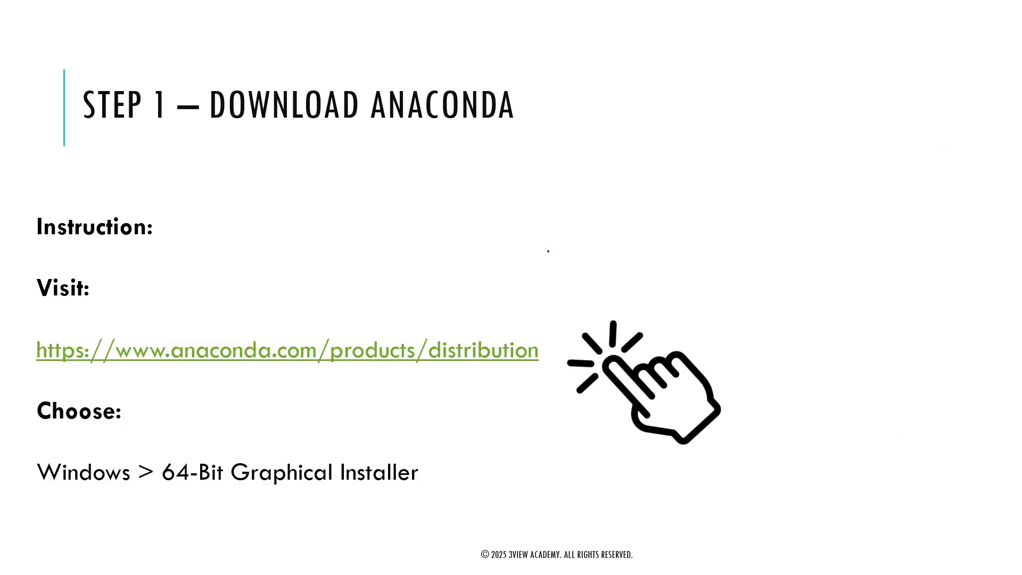
{"action": "left_click_drag", "start_coordinate": [548, 247], "coordinate": [535, 236]}
{"action": "left_click_drag", "start_coordinate": [441, 375], "coordinate": [500, 388]}
- Switch back to Chrome, show the downloaded Anaconda3-2024.10-1 installer in its folder, and run it
{"action": "key", "text": "alt+Tab"}
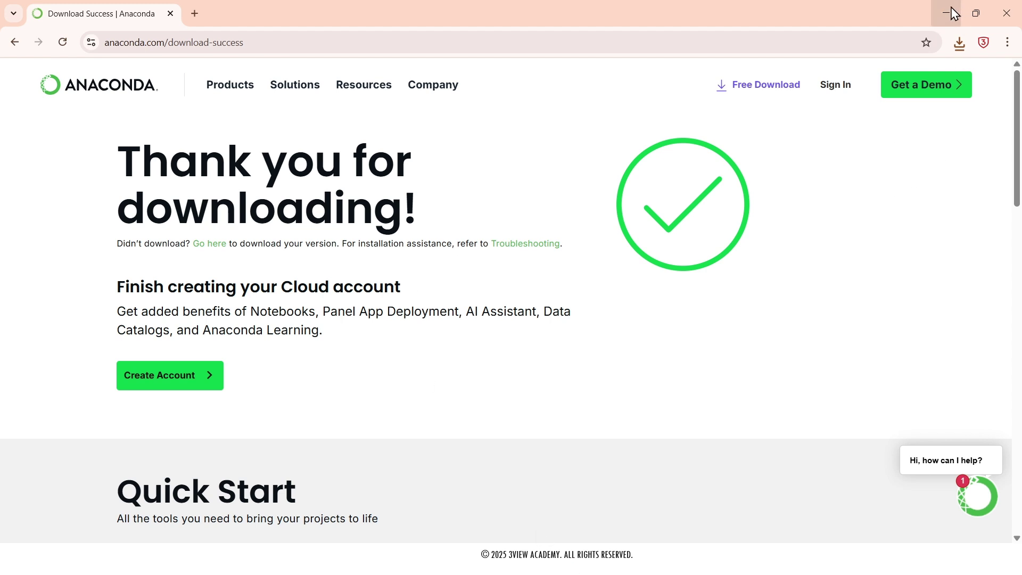
{"action": "left_click", "coordinate": [960, 43]}
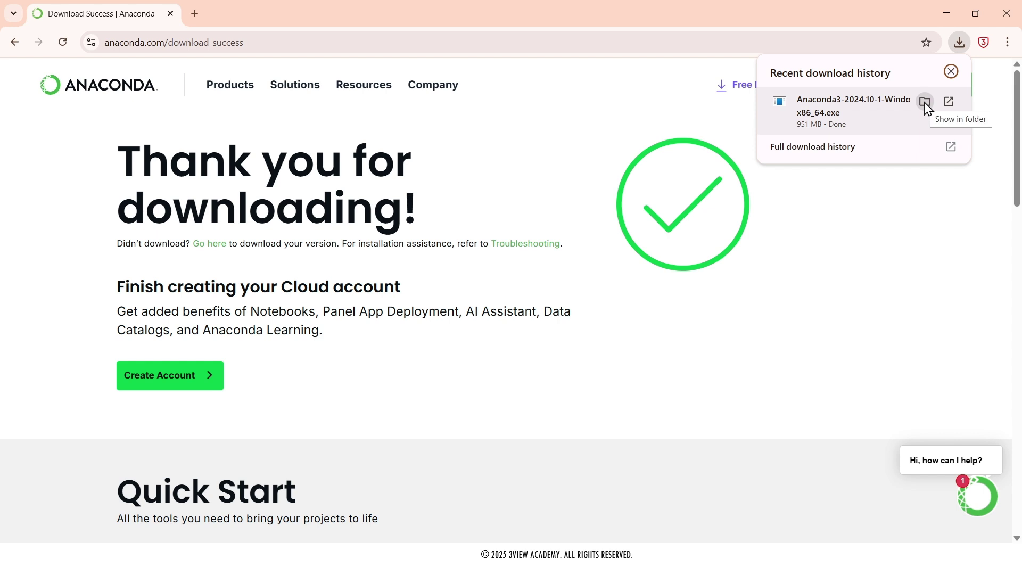
{"action": "left_click", "coordinate": [925, 102]}
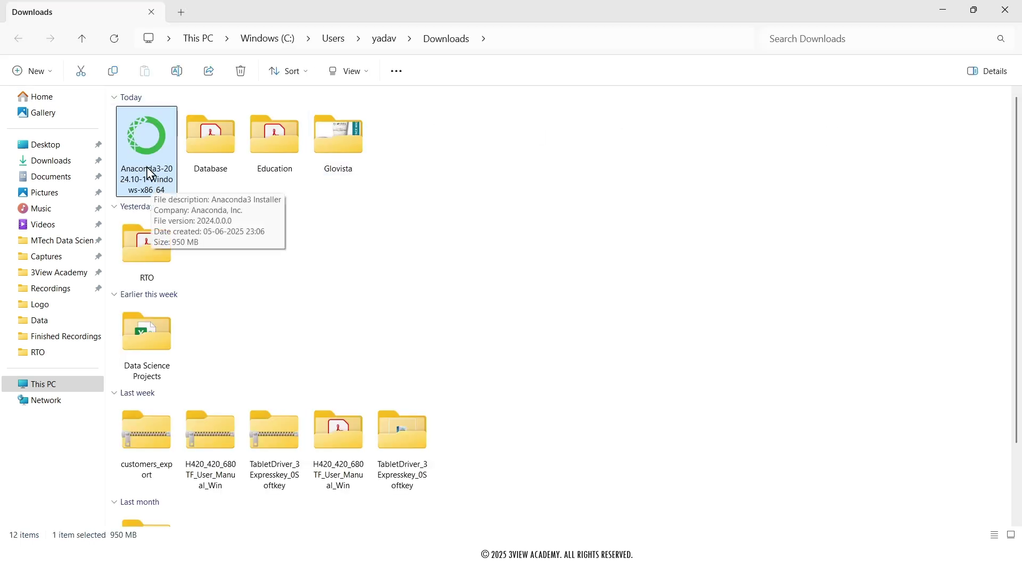
{"action": "double_click", "coordinate": [149, 173]}
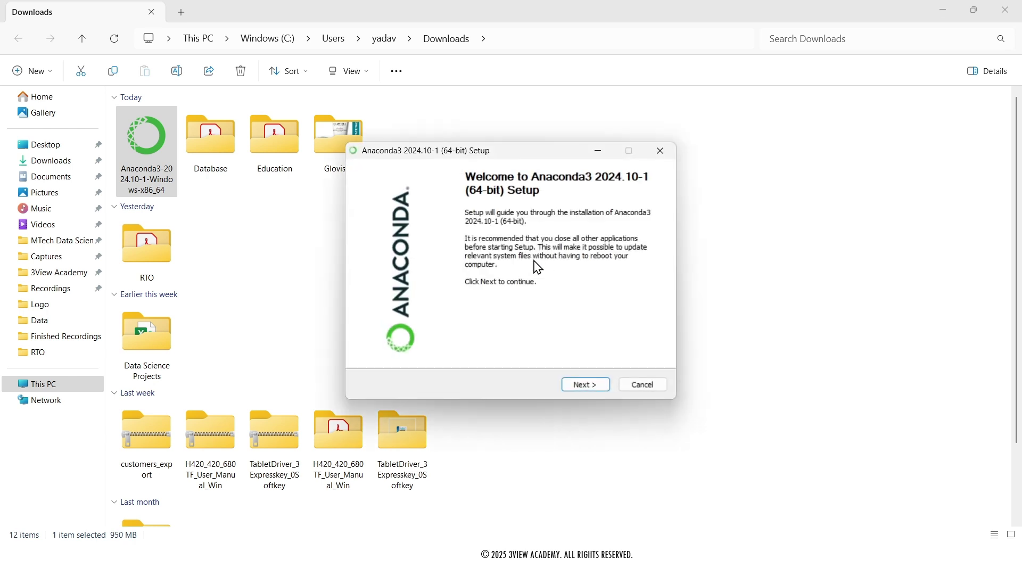
- Proceed past the setup welcome page, accept the Anaconda3 license agreement, and keep the Just Me installation type
{"action": "left_click", "coordinate": [595, 396]}
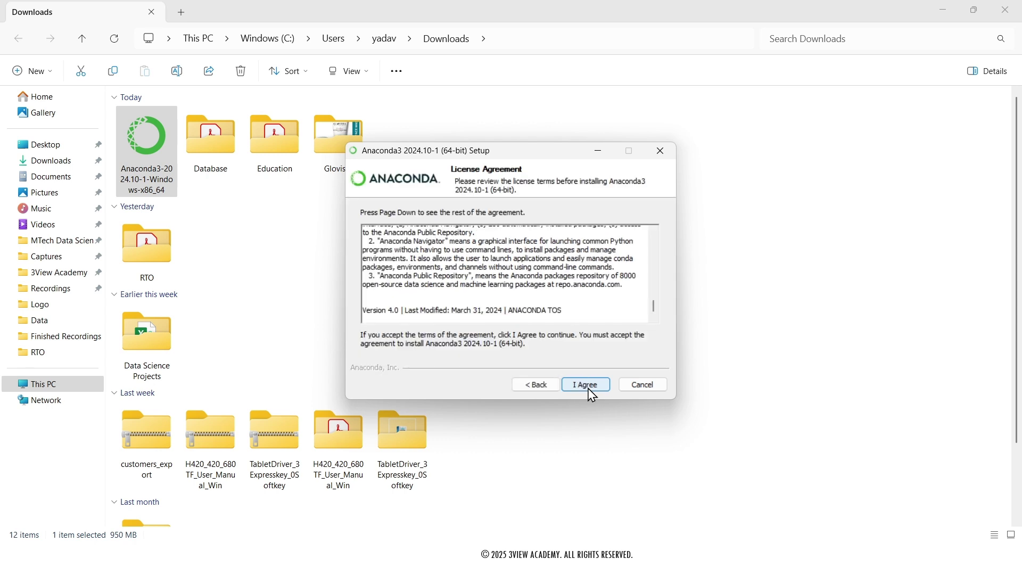
{"action": "left_click", "coordinate": [595, 396]}
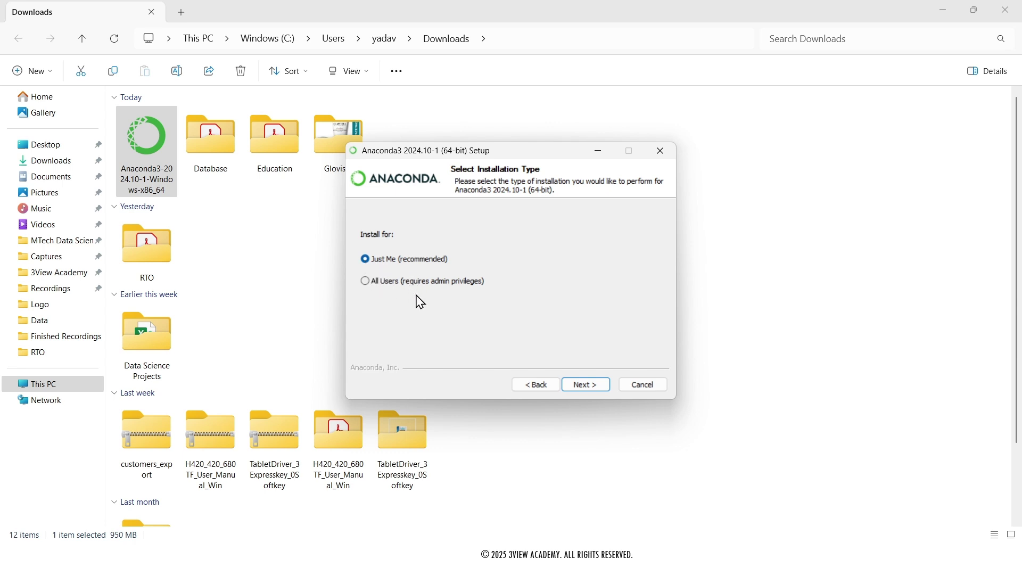
{"action": "left_click", "coordinate": [591, 389]}
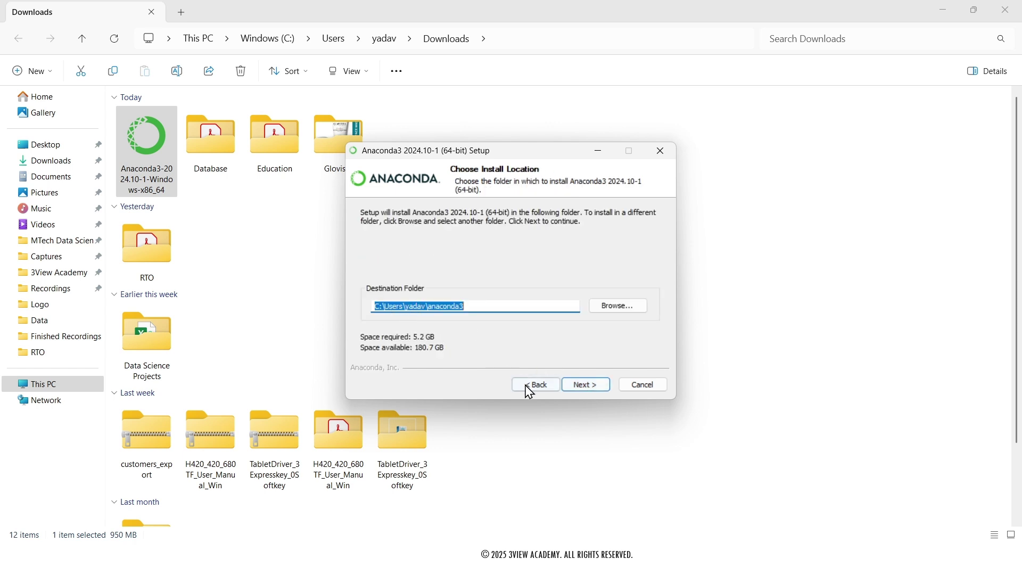
- Install Anaconda3 in the default destination folder with the option to add it to the PATH environment variable enabled
{"action": "left_click", "coordinate": [586, 389]}
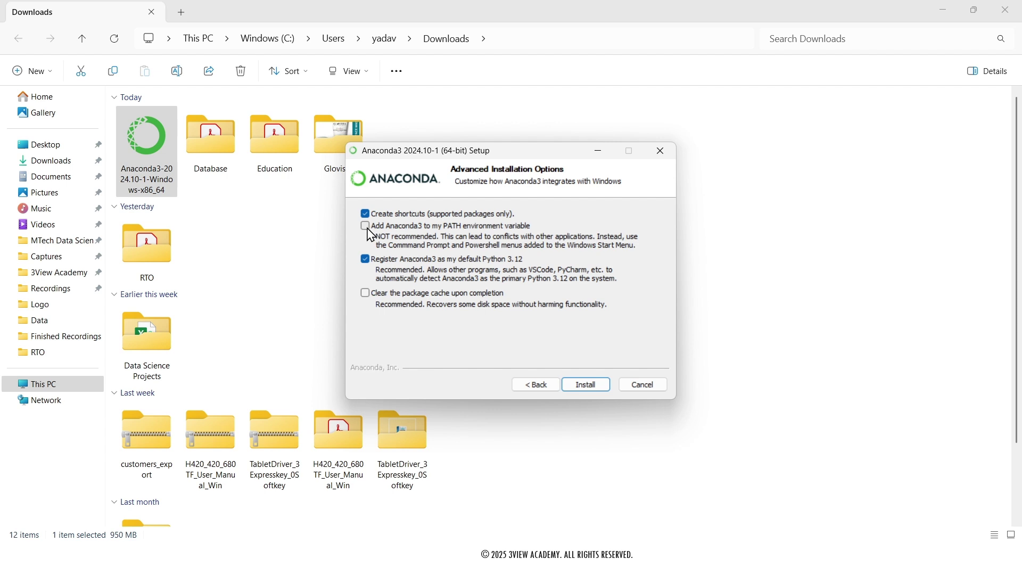
{"action": "left_click", "coordinate": [366, 225]}
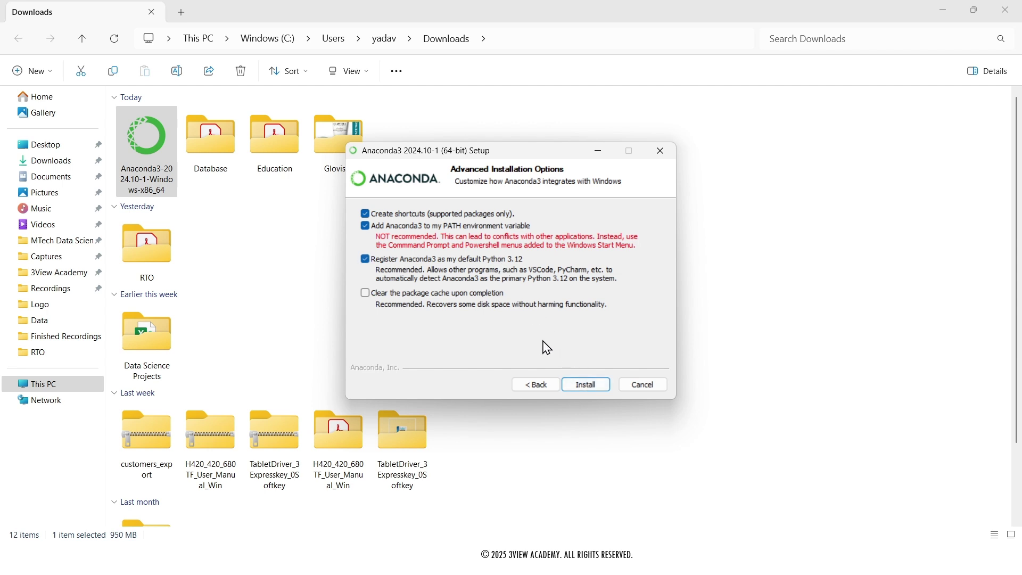
{"action": "left_click", "coordinate": [599, 394]}
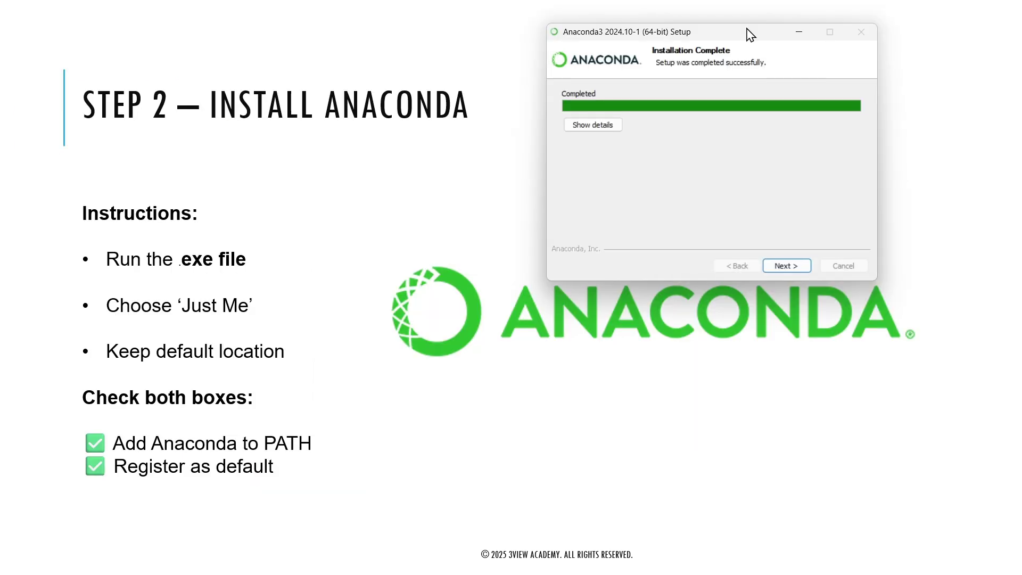
- Finish the Anaconda3 setup, keeping Launch Anaconda Navigator and Getting Started with Anaconda Distribution enabled
{"action": "left_click", "coordinate": [792, 269]}
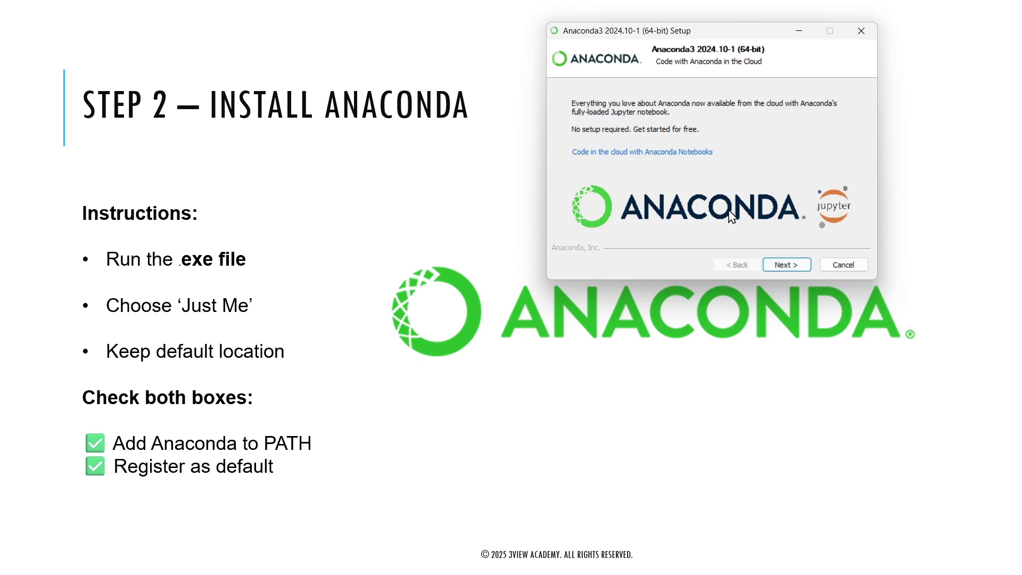
{"action": "left_click", "coordinate": [790, 270]}
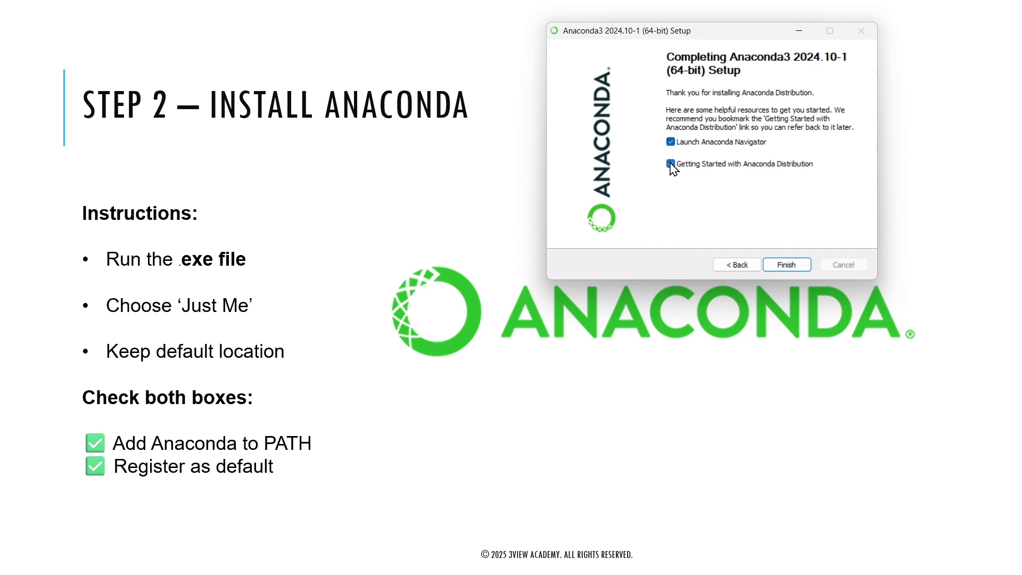
{"action": "left_click", "coordinate": [798, 266]}
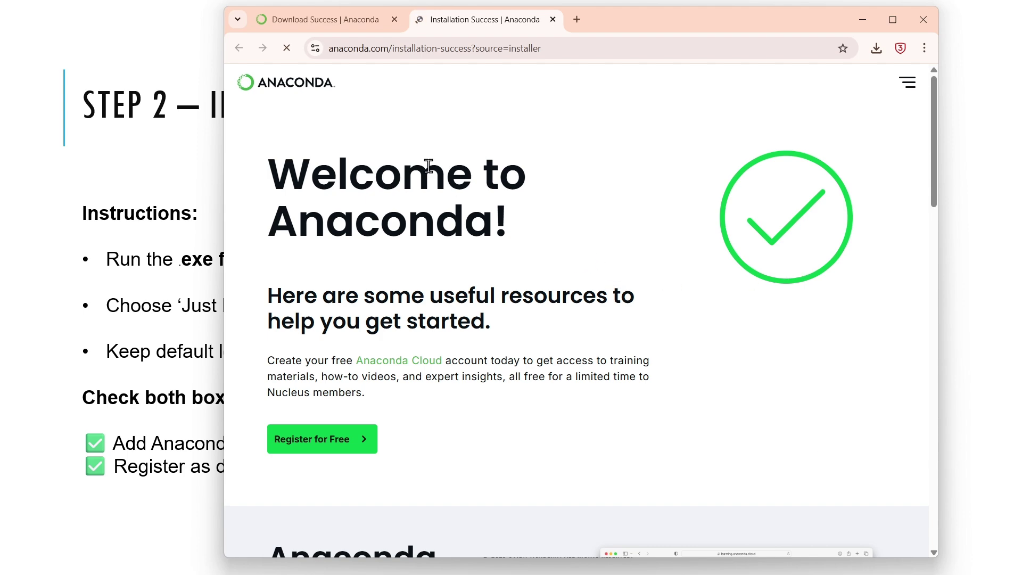
- Look through the getting-started resources on Anaconda's installation success page and close the browser window
{"action": "scroll", "coordinate": [441, 213], "scroll_direction": "down", "scroll_amount": 6}
{"action": "scroll", "coordinate": [451, 240], "scroll_direction": "down", "scroll_amount": 2}
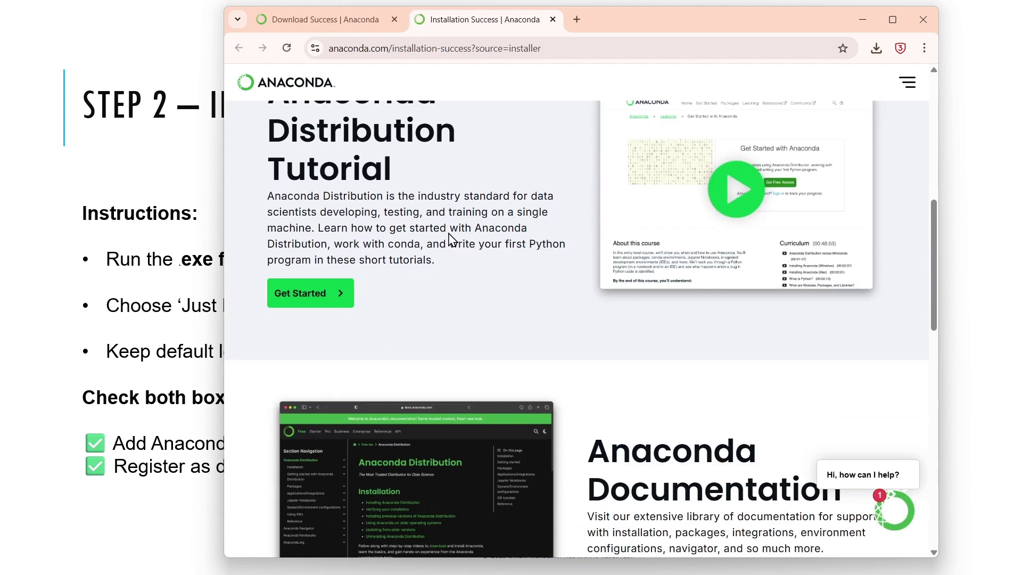
{"action": "scroll", "coordinate": [456, 229], "scroll_direction": "up", "scroll_amount": 5}
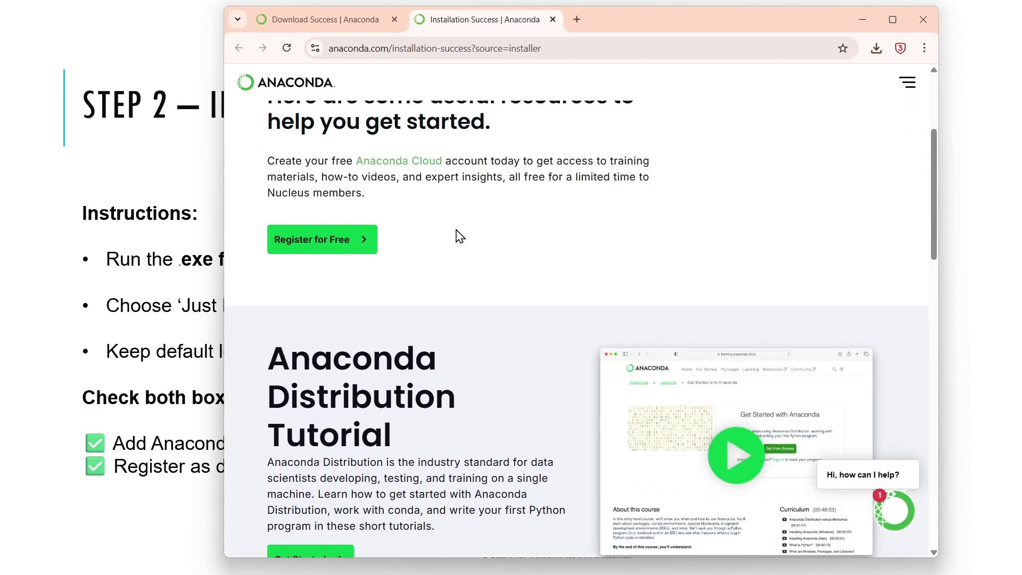
{"action": "scroll", "coordinate": [459, 235], "scroll_direction": "up", "scroll_amount": 4}
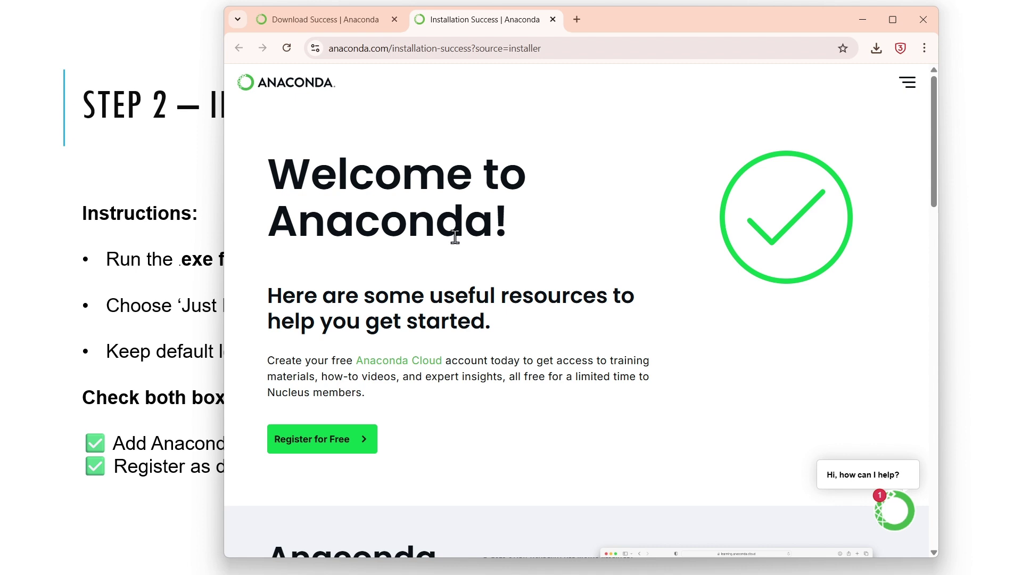
{"action": "scroll", "coordinate": [455, 237], "scroll_direction": "down", "scroll_amount": 3}
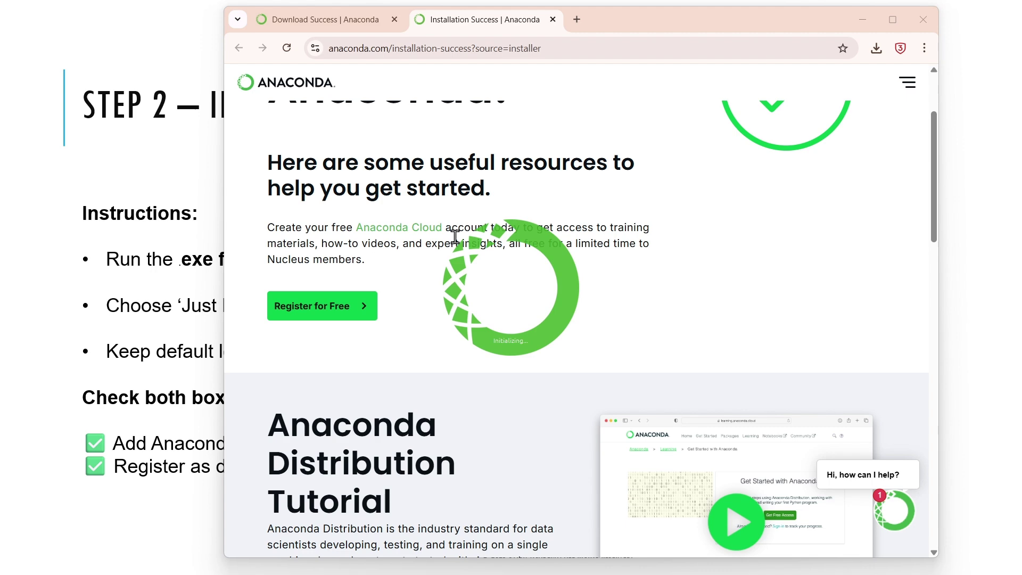
{"action": "left_click", "coordinate": [923, 21]}
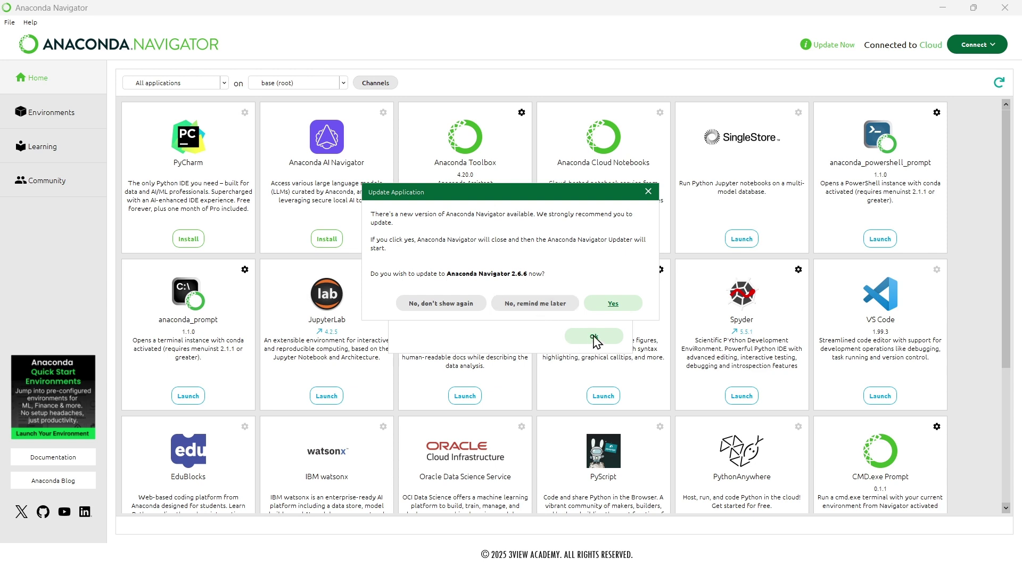
- Postpone the Anaconda Navigator 2.6.6 update and dismiss the broken configuration notice
{"action": "left_click", "coordinate": [541, 303]}
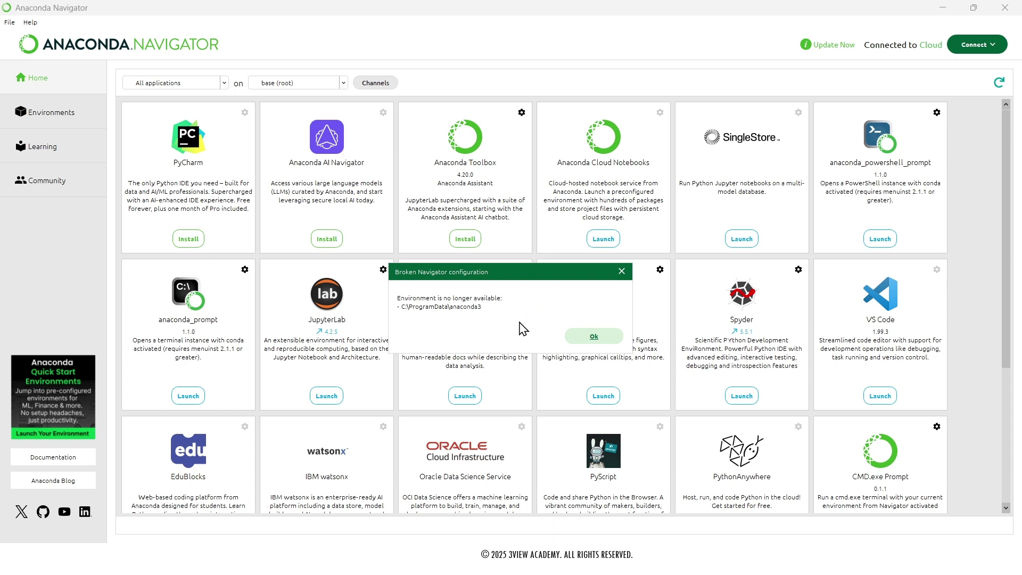
{"action": "left_click", "coordinate": [587, 341]}
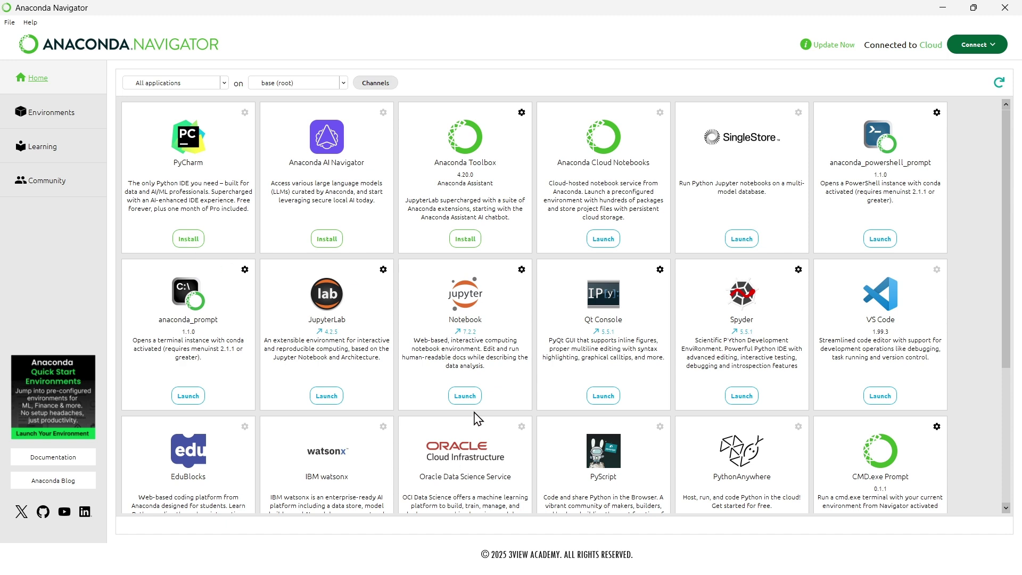
- Look through the applications offered on the Anaconda Navigator home page
{"action": "left_click", "coordinate": [464, 395]}
{"action": "scroll", "coordinate": [590, 411], "scroll_direction": "down", "scroll_amount": 3}
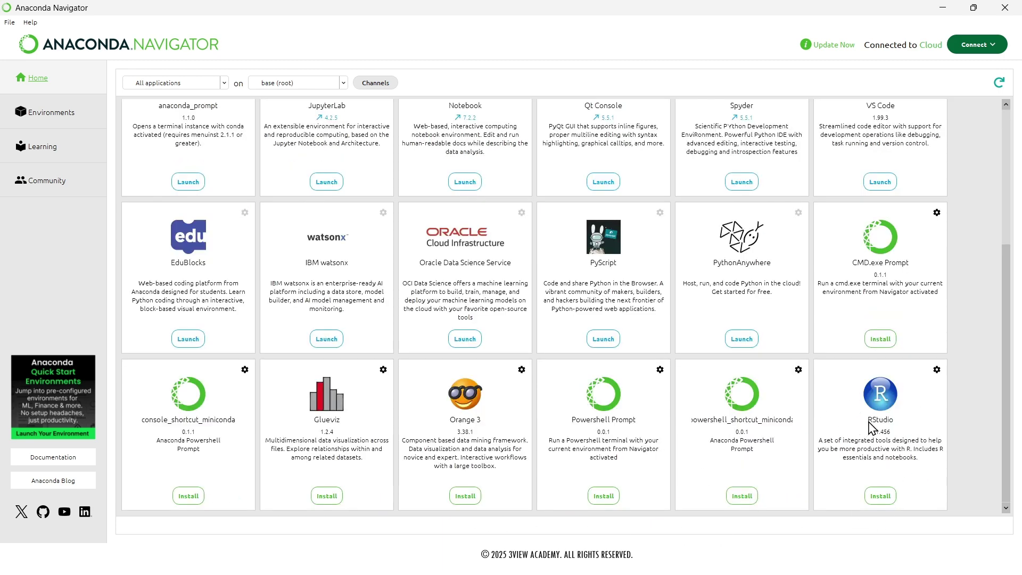
{"action": "scroll", "coordinate": [204, 401], "scroll_direction": "up", "scroll_amount": 3}
{"action": "left_click", "coordinate": [188, 396]}
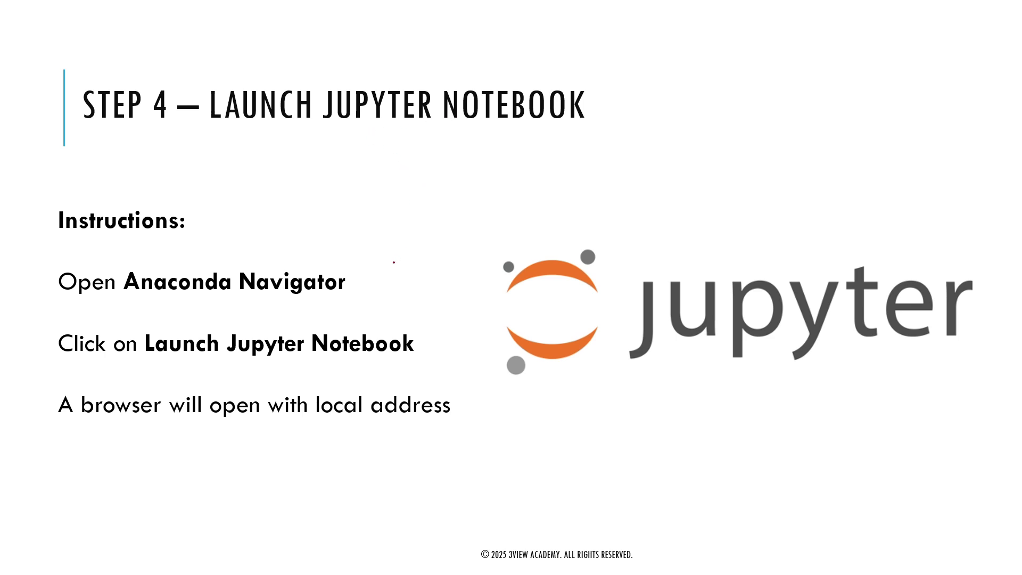
{"action": "mouse_move", "coordinate": [365, 277]}
{"action": "left_mouse_down"}
{"action": "mouse_move", "coordinate": [382, 292]}
{"action": "mouse_move", "coordinate": [439, 268]}
{"action": "left_mouse_up"}
{"action": "left_click_drag", "start_coordinate": [426, 342], "coordinate": [445, 345]}
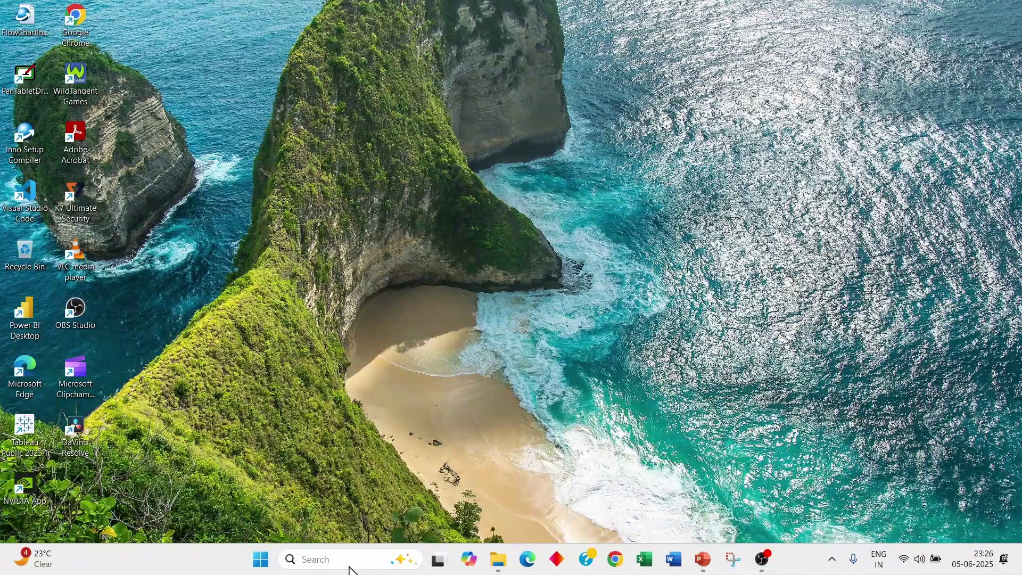
- Search Windows for "ana", open Anaconda Navigator, and postpone its update to version 2.6.6
{"action": "left_click", "coordinate": [349, 565]}
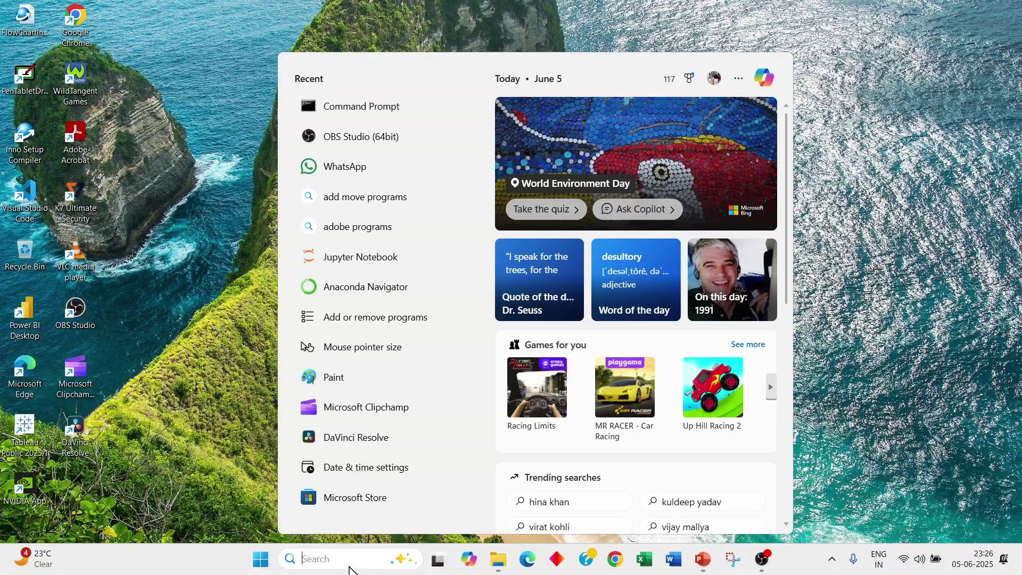
{"action": "type", "text": "ana"}
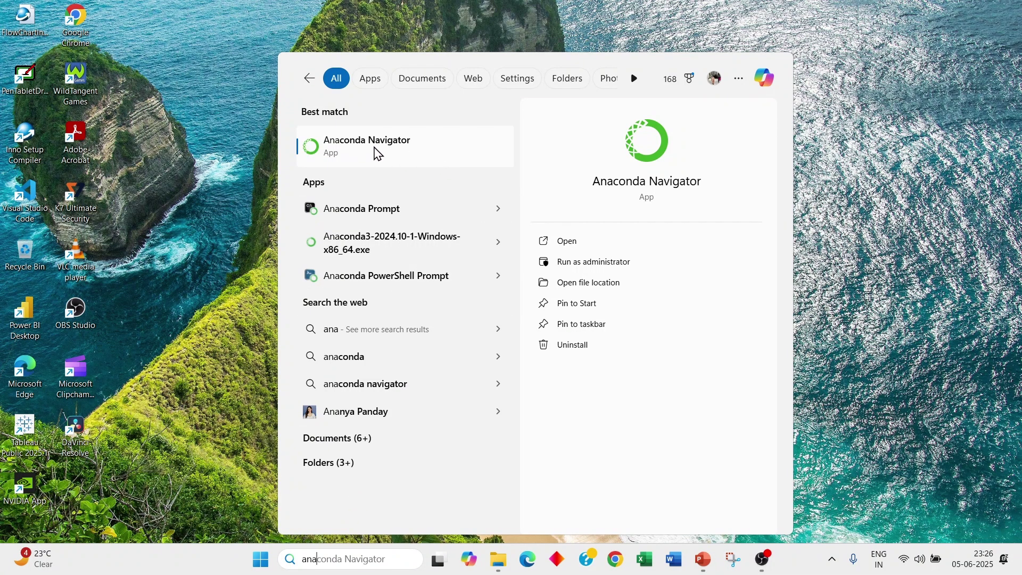
{"action": "left_click", "coordinate": [567, 242]}
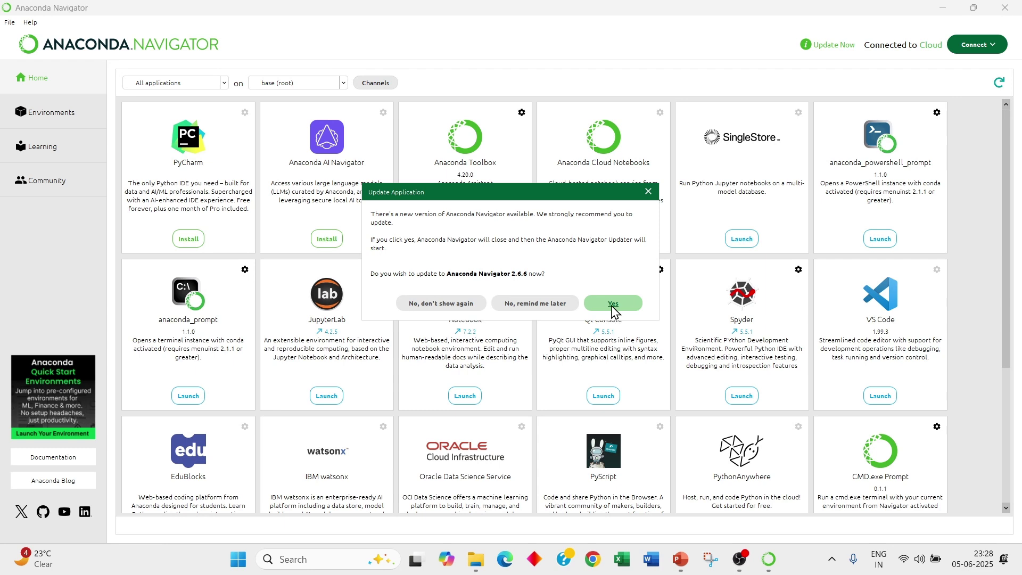
{"action": "left_click", "coordinate": [550, 307]}
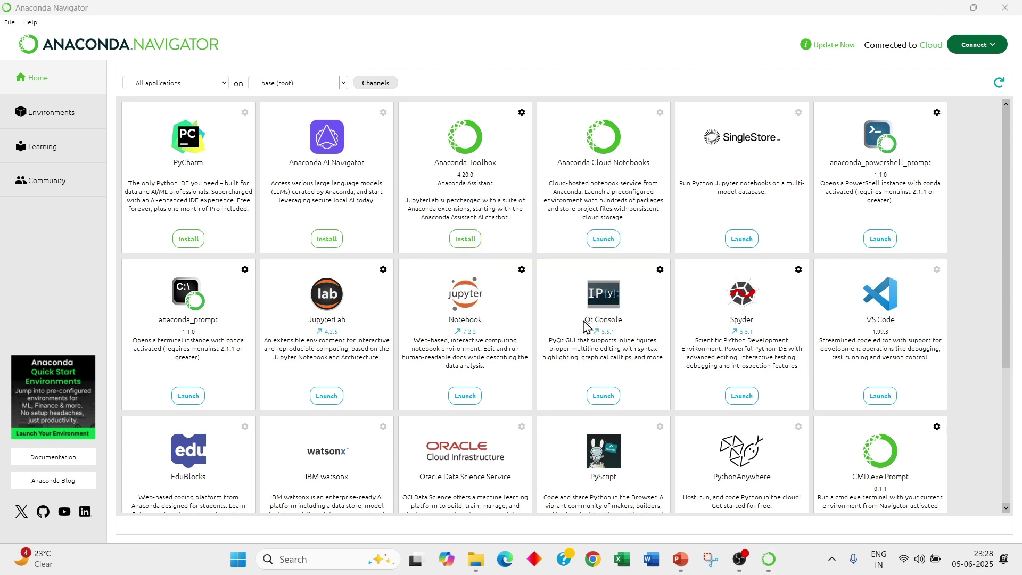
- Launch Jupyter Notebook from the Navigator home page and maximize the browser window it opens in
{"action": "scroll", "coordinate": [441, 198], "scroll_direction": "down", "scroll_amount": 3}
{"action": "scroll", "coordinate": [443, 201], "scroll_direction": "up", "scroll_amount": 3}
{"action": "left_click", "coordinate": [465, 396]}
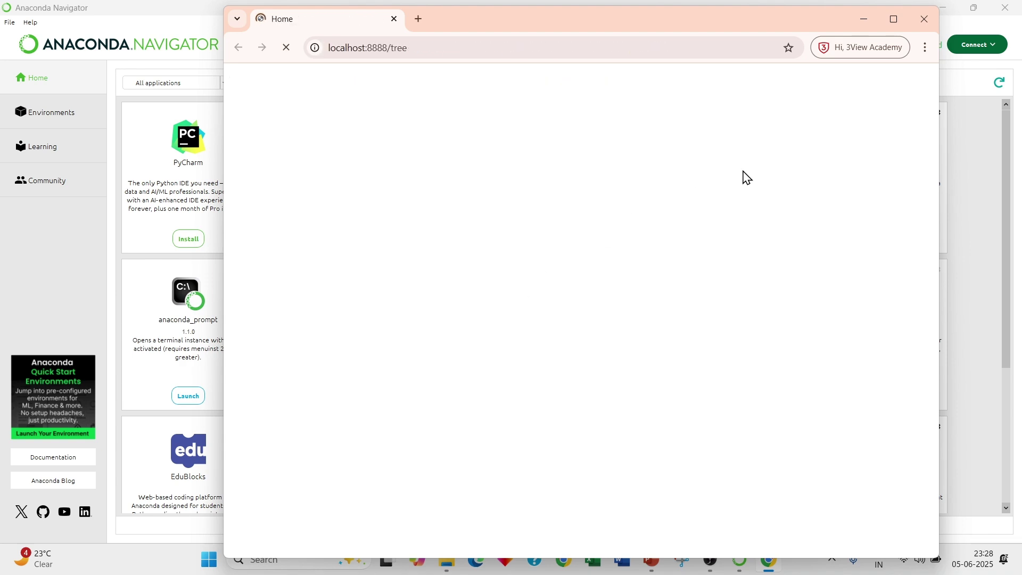
{"action": "left_click", "coordinate": [897, 19]}
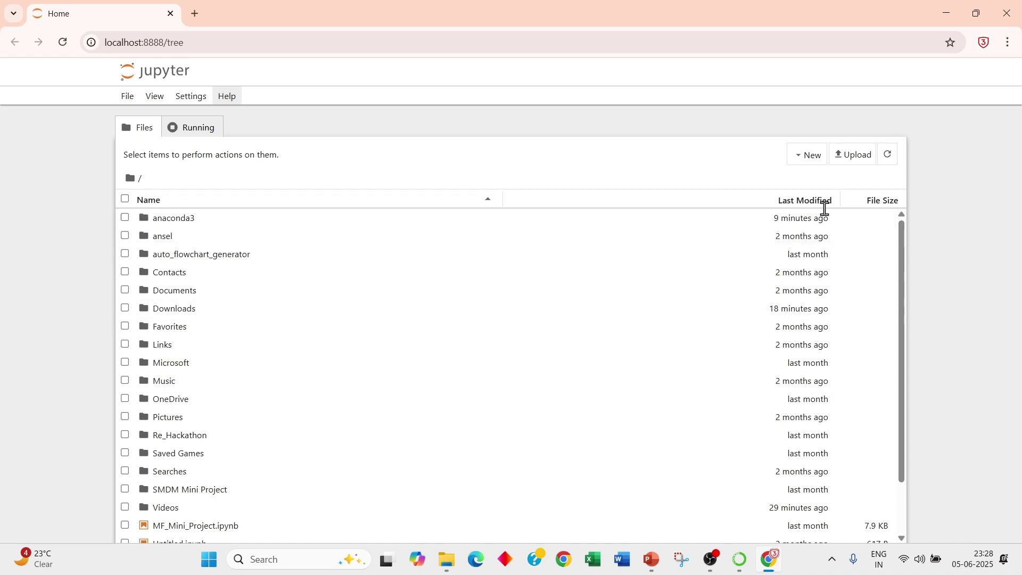
- Create a Python 3 (ipykernel) notebook and run print("Hello Datascience") in its first cell
{"action": "left_click", "coordinate": [810, 159]}
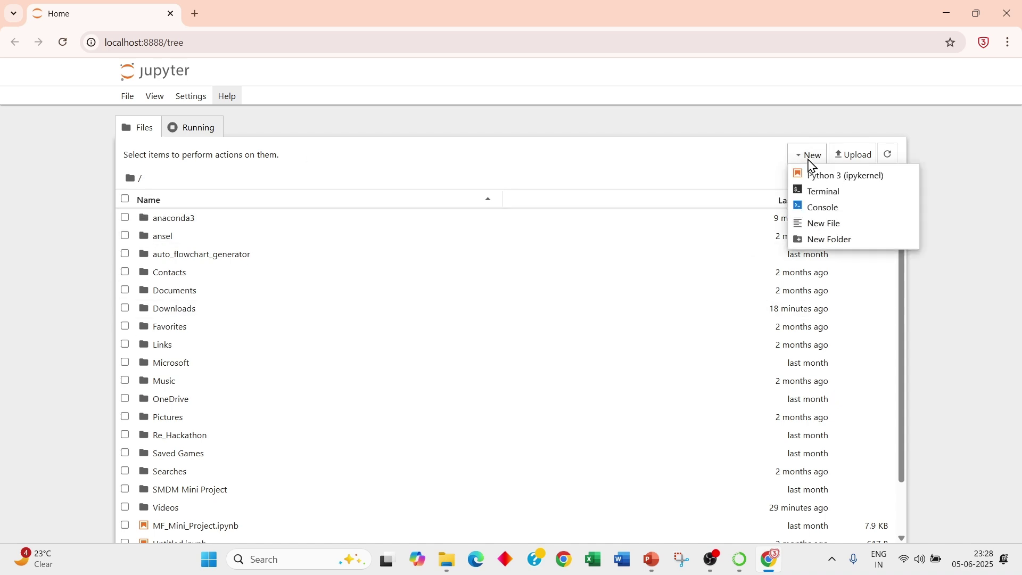
{"action": "left_click", "coordinate": [818, 177]}
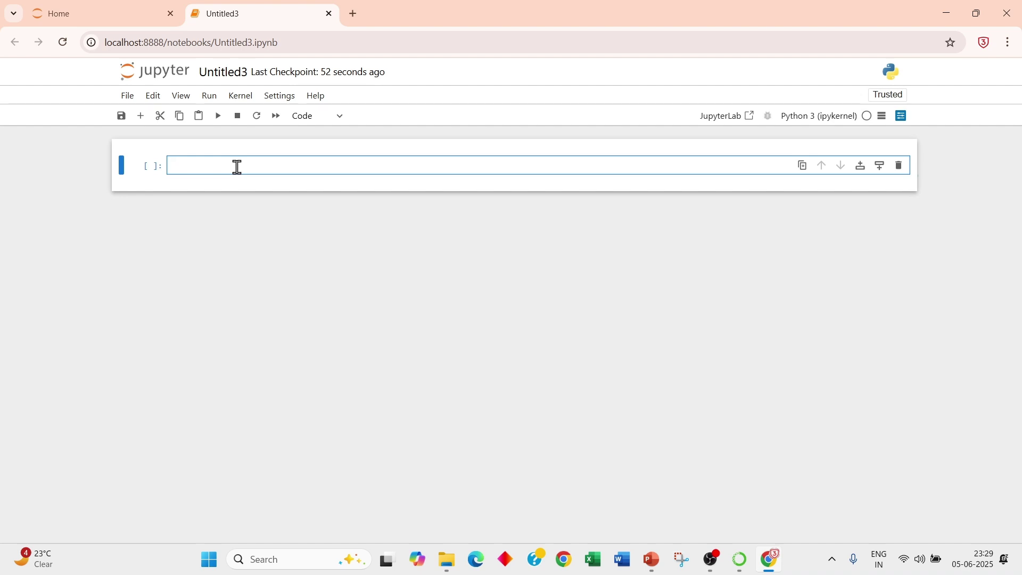
{"action": "type", "text": "print(\"Hello datascience"}
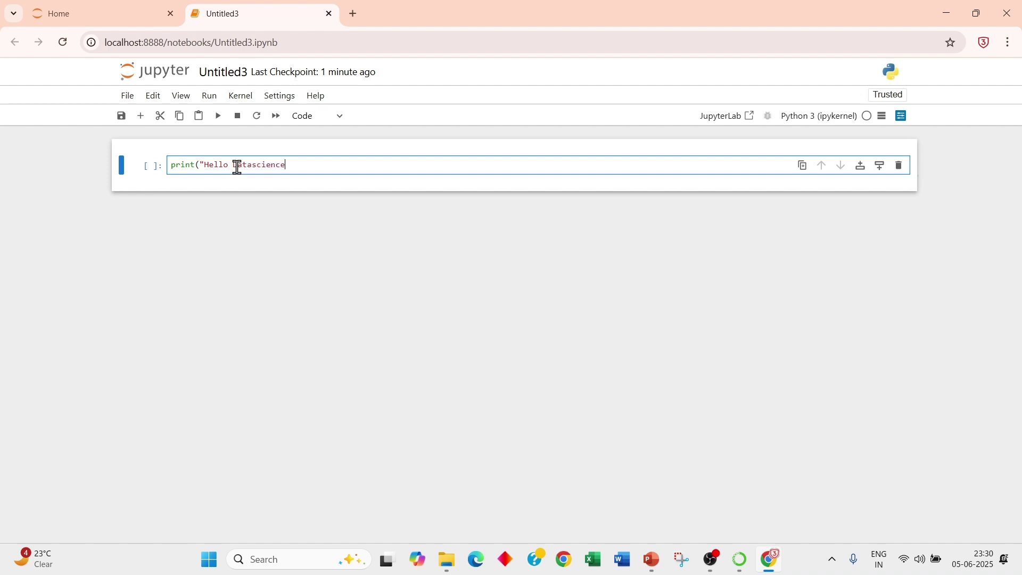
{"action": "type", "text": "\")"}
{"action": "left_click", "coordinate": [238, 167]}
{"action": "key", "text": "BackSpace"}
{"action": "type", "text": "D"}
{"action": "left_click", "coordinate": [325, 162]}
{"action": "key", "text": "shift+Return"}
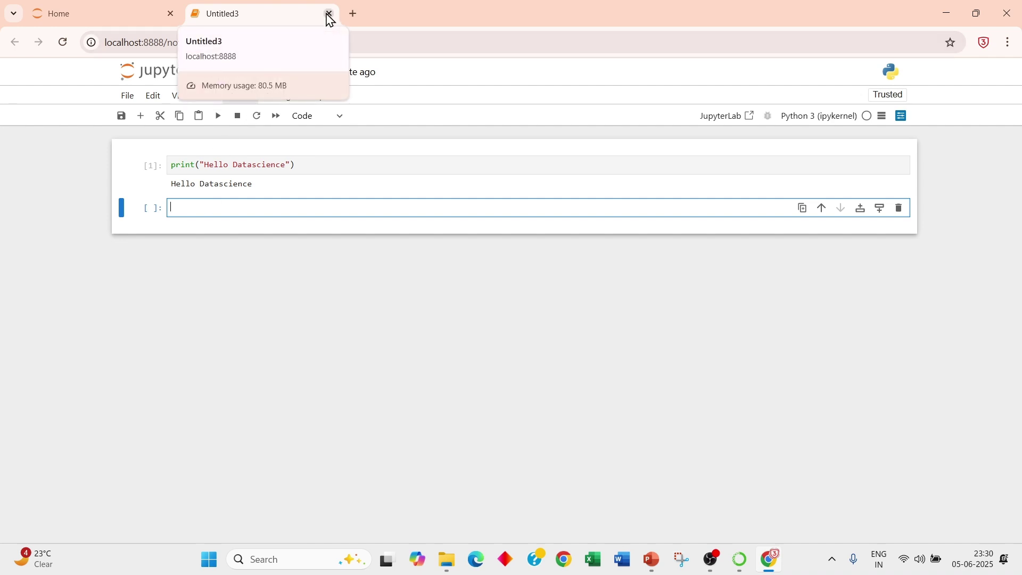
- Close the browser window, leaving the notebook without saving, and quit Anaconda Navigator
{"action": "left_click", "coordinate": [1007, 12]}
{"action": "left_click", "coordinate": [566, 127]}
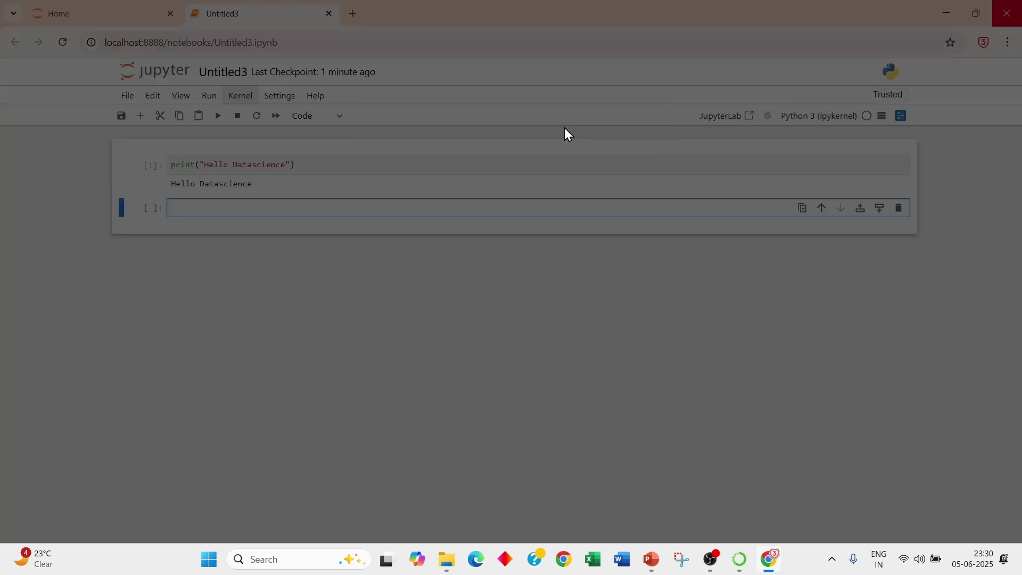
{"action": "left_click", "coordinate": [1005, 7]}
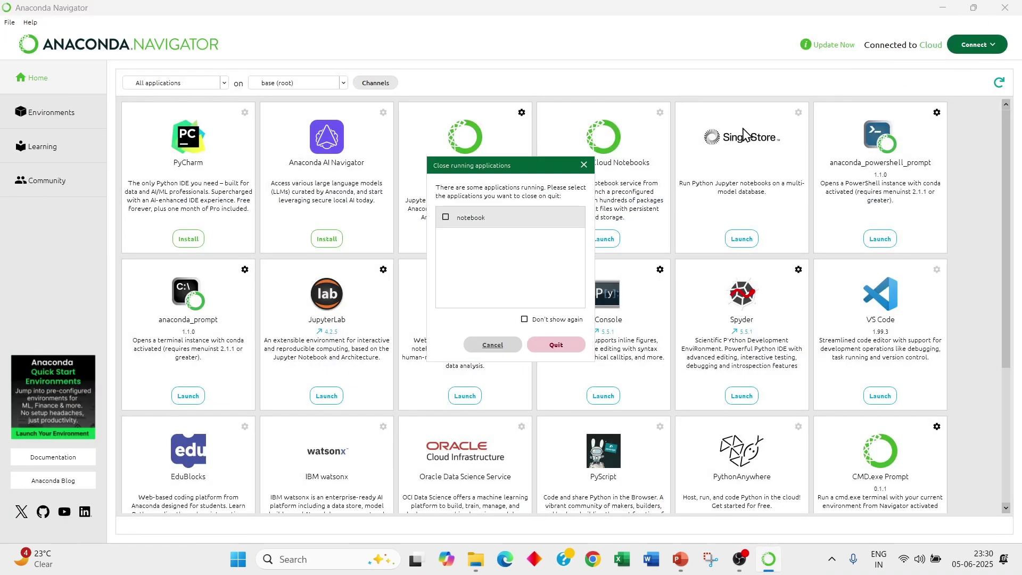
{"action": "left_click", "coordinate": [553, 345]}
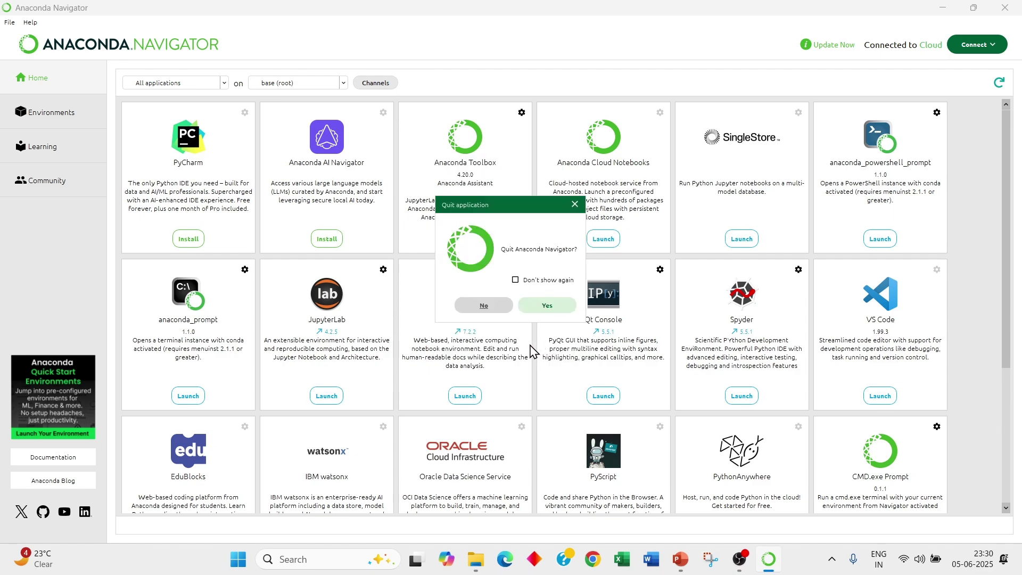
{"action": "left_click", "coordinate": [532, 306]}
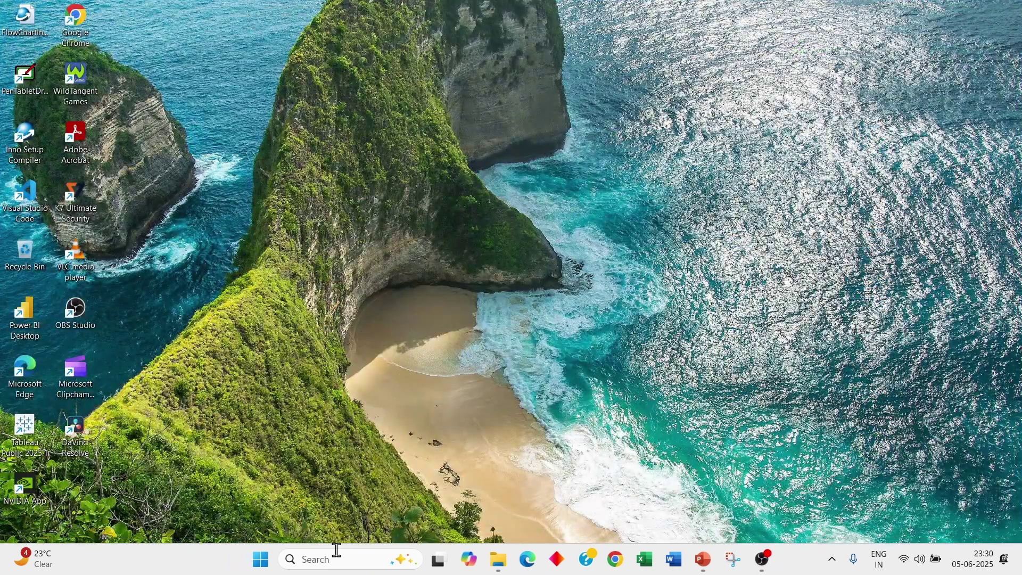
- Search Windows for "ana", open Anaconda Prompt, and run the command jupyter notebook
{"action": "left_click", "coordinate": [334, 565]}
{"action": "type", "text": "ana"}
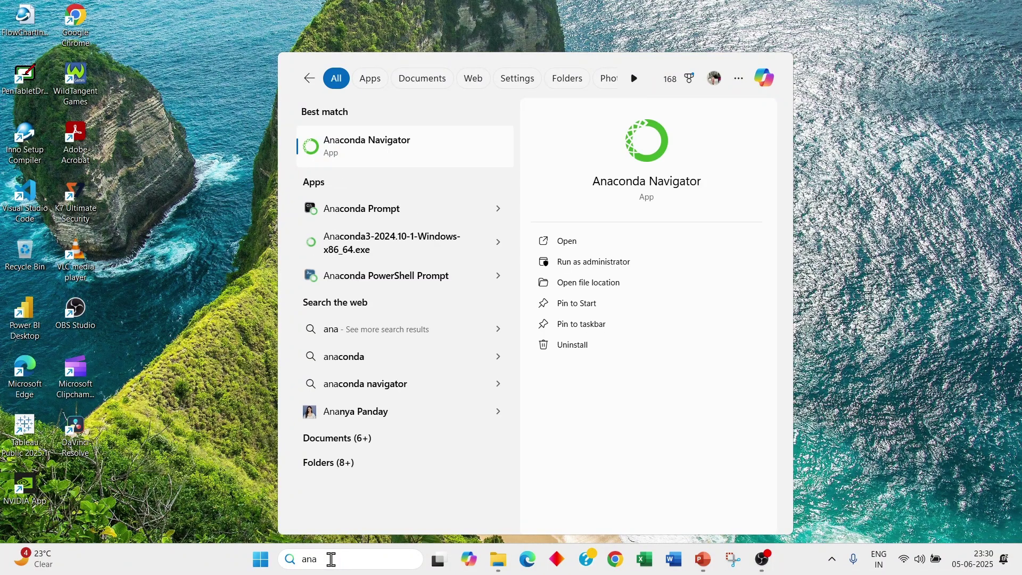
{"action": "left_click", "coordinate": [353, 208]}
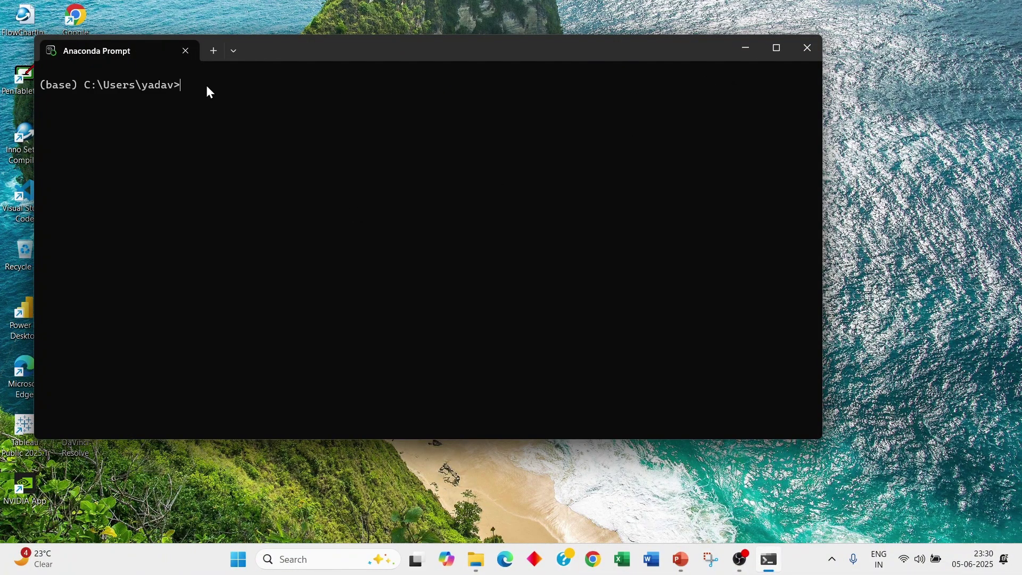
{"action": "type", "text": "jupyter notebook"}
{"action": "key", "text": "Return"}
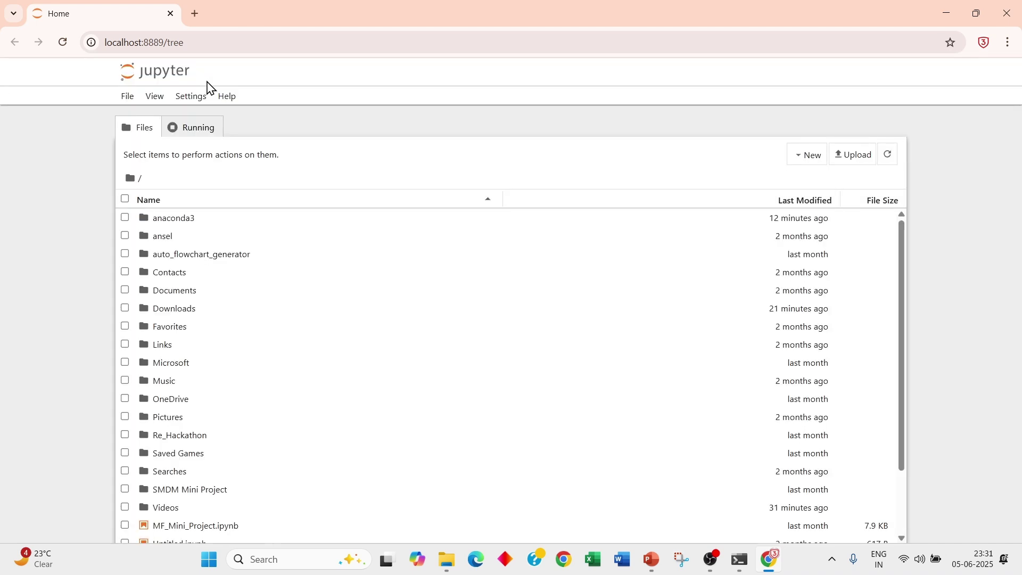
- Create a new Python 3 (ipykernel) notebook and run print("I love Datascience") in its first cell
{"action": "left_click", "coordinate": [804, 156]}
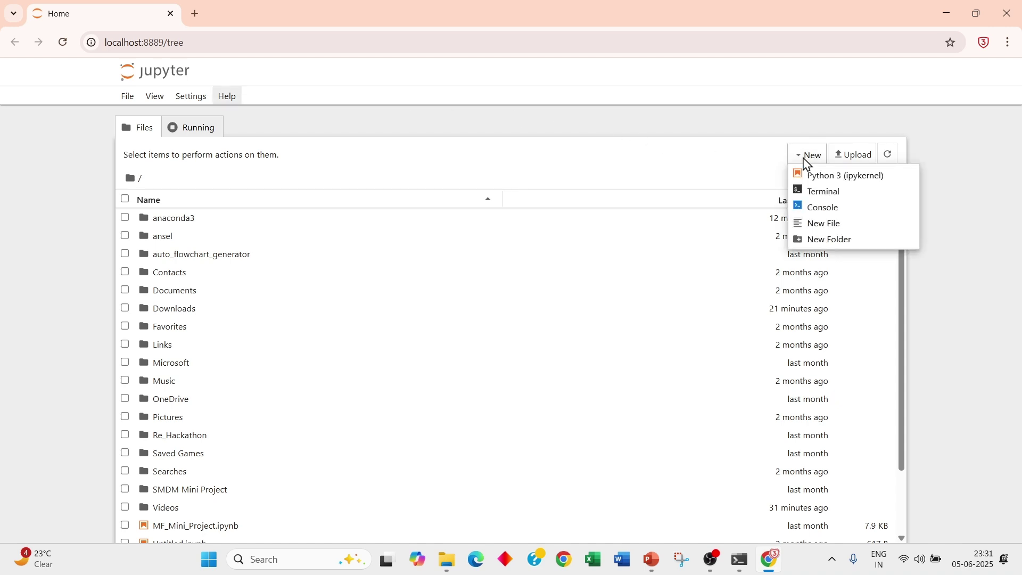
{"action": "left_click", "coordinate": [818, 181]}
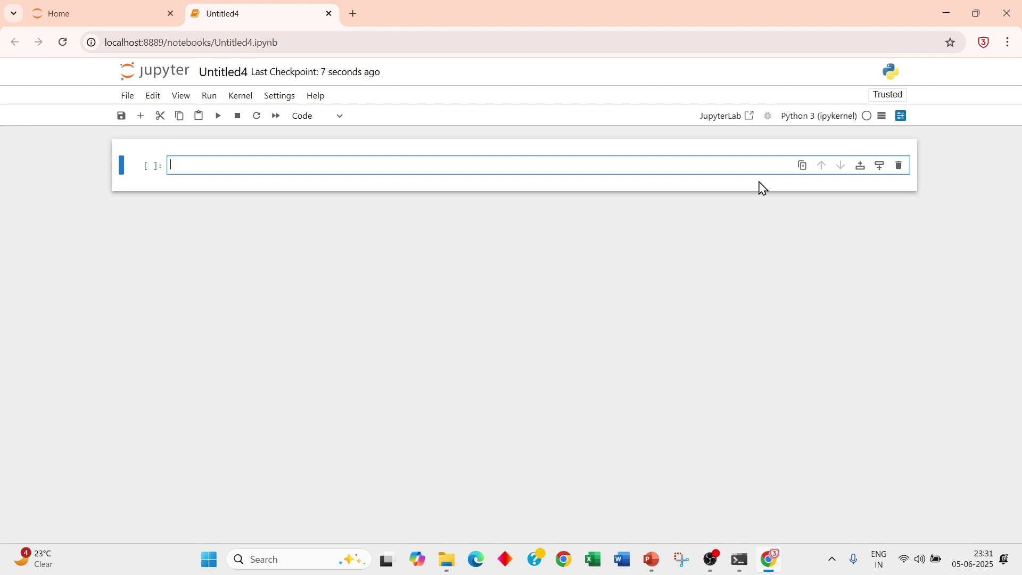
{"action": "type", "text": "print(\"I love Da"}
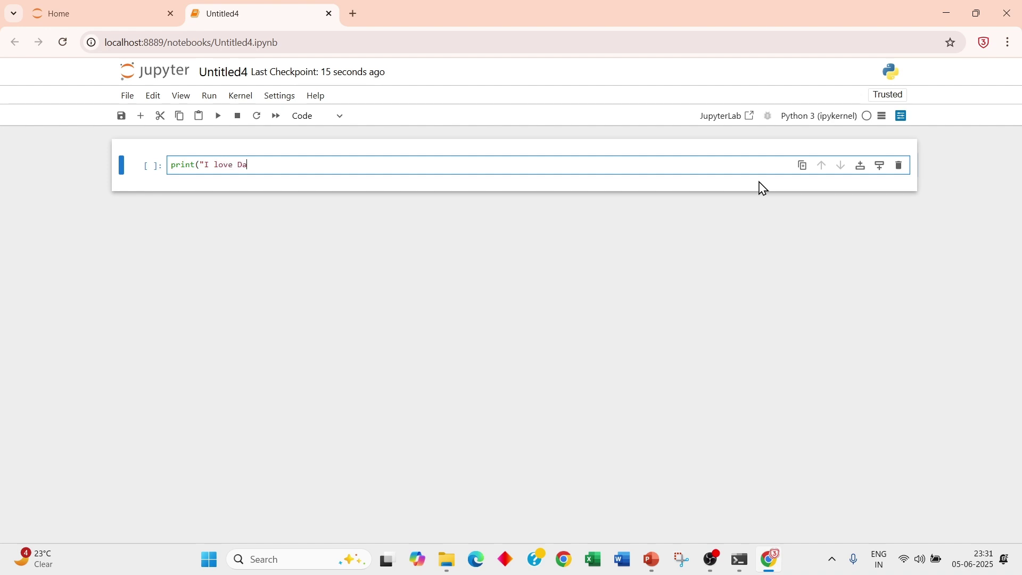
{"action": "type", "text": "tascience\")"}
{"action": "key", "text": "shift+Return"}
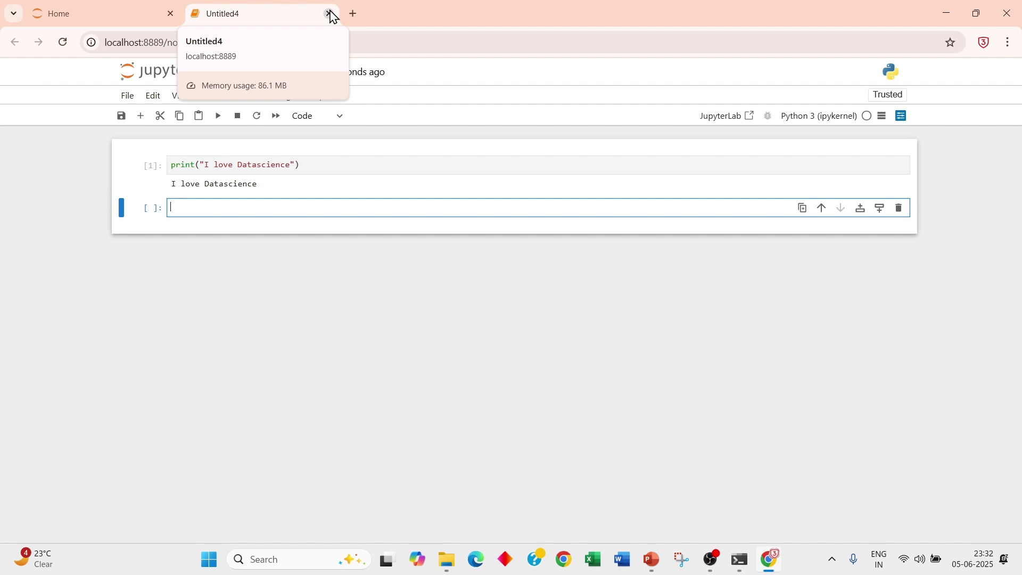
- Close the browser without saving the notebook, and close the Anaconda Prompt window running the Jupyter server
{"action": "left_click", "coordinate": [1008, 14]}
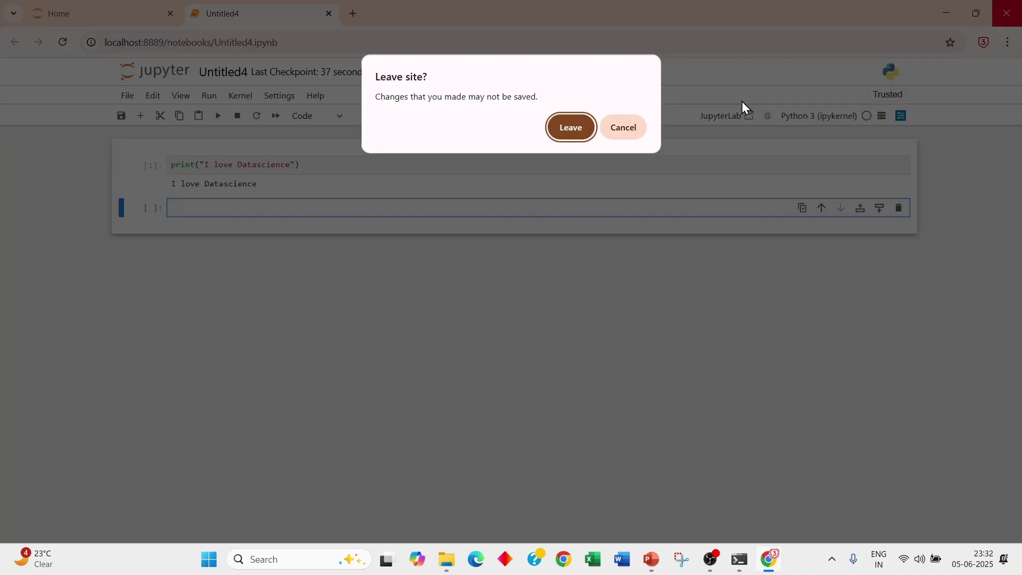
{"action": "left_click", "coordinate": [570, 127]}
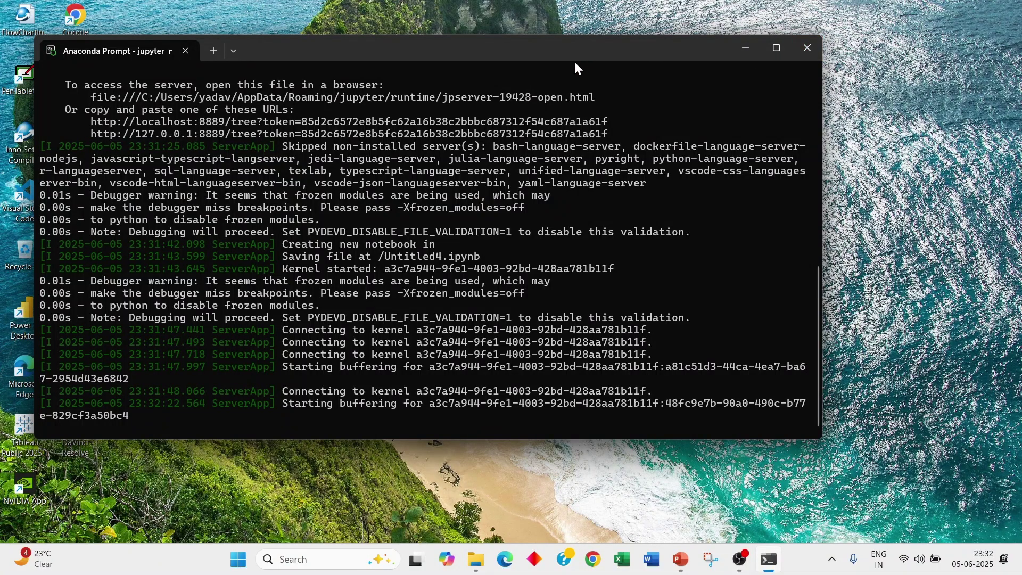
{"action": "left_click_drag", "start_coordinate": [532, 47], "coordinate": [554, 72]}
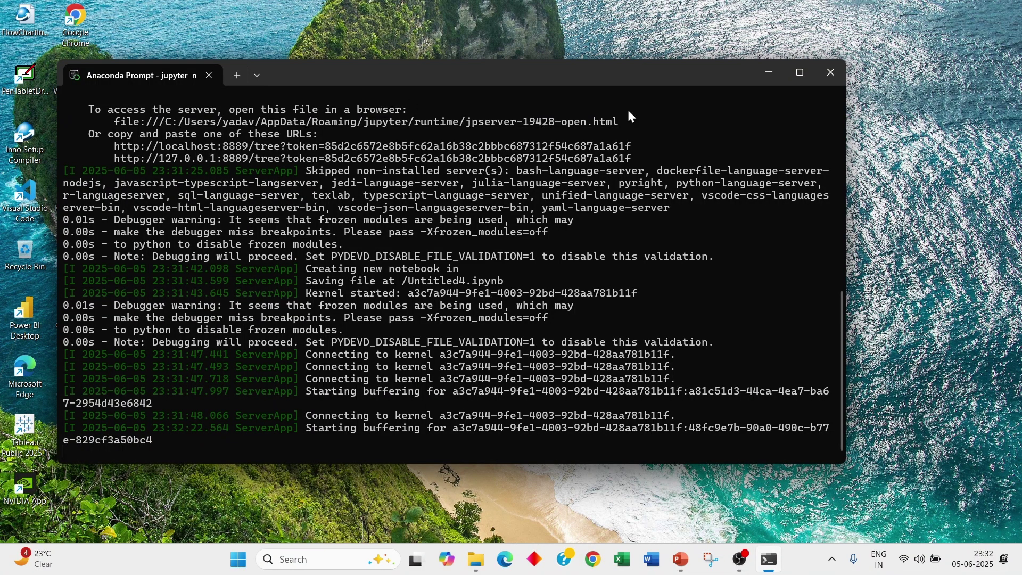
{"action": "left_click", "coordinate": [825, 78]}
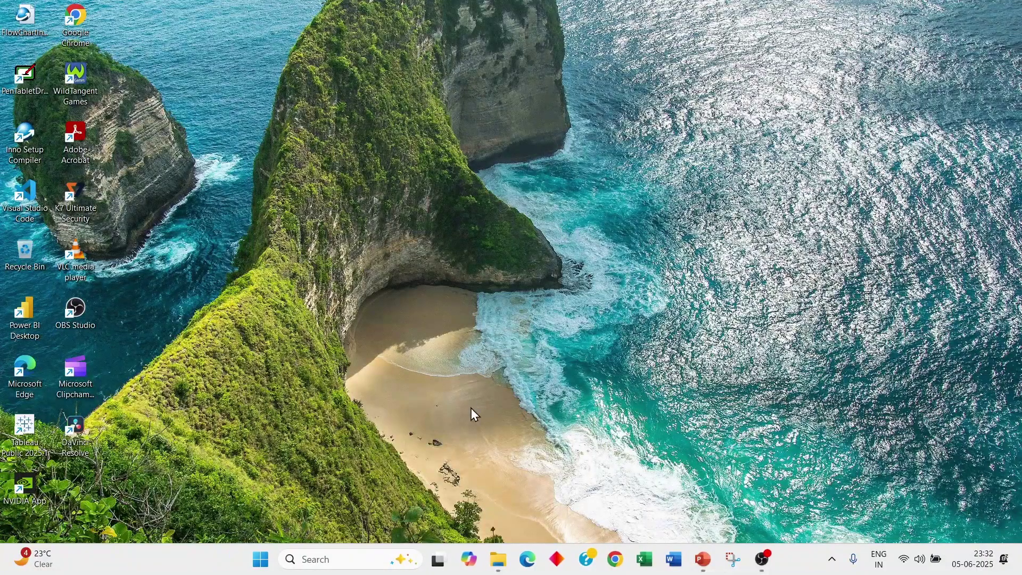
- Reopen Anaconda Prompt from the recent Windows searches and run the command jupyter notebook
{"action": "left_click", "coordinate": [331, 555]}
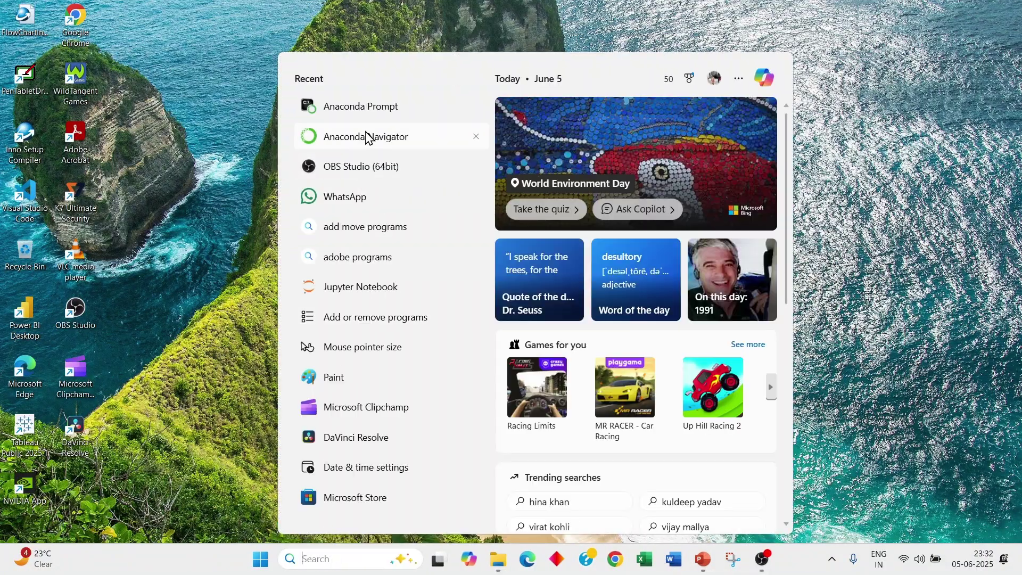
{"action": "left_click", "coordinate": [371, 110]}
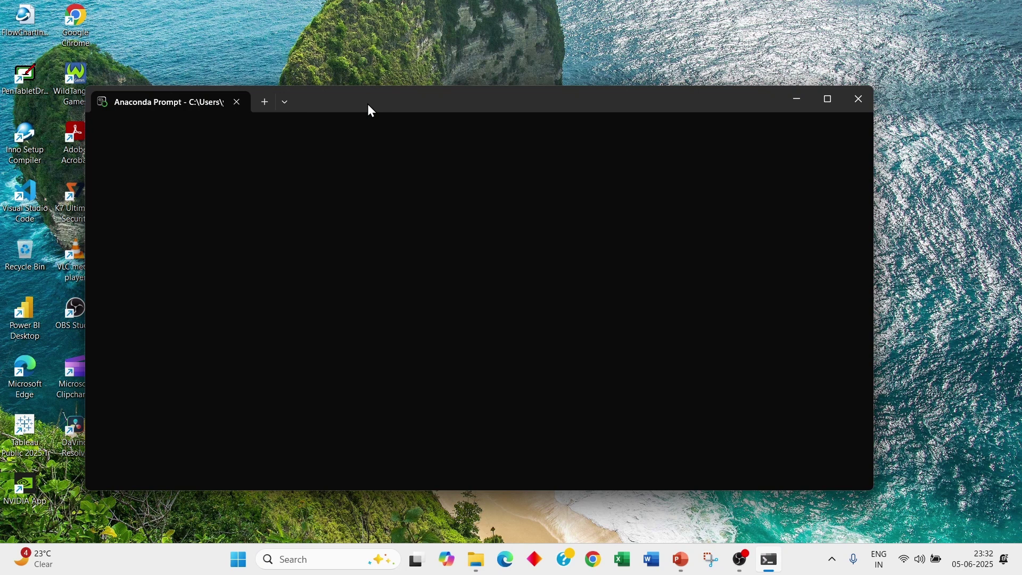
{"action": "type", "text": "jupyte"}
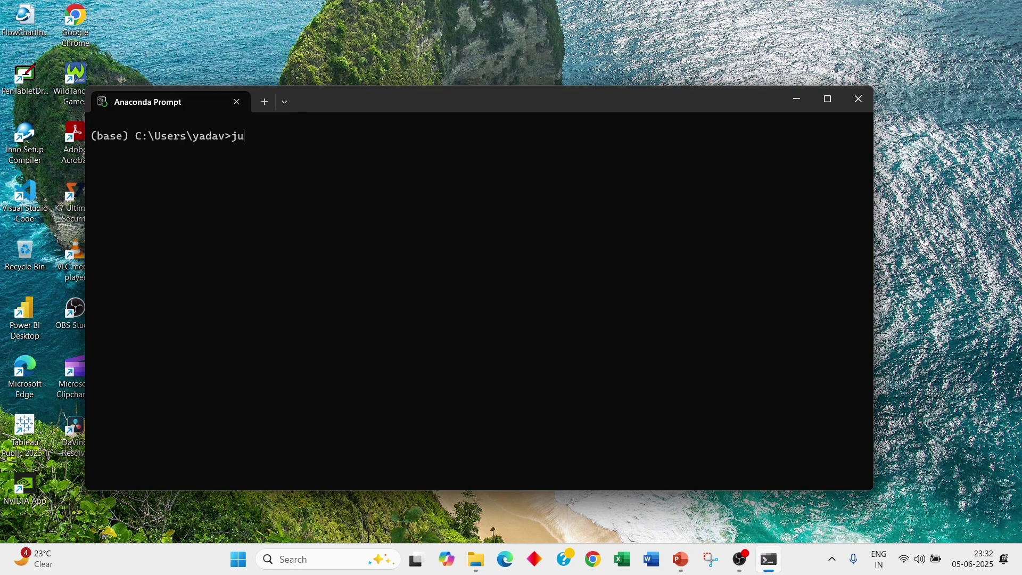
{"action": "type", "text": "r notebook"}
{"action": "key", "text": "Return"}
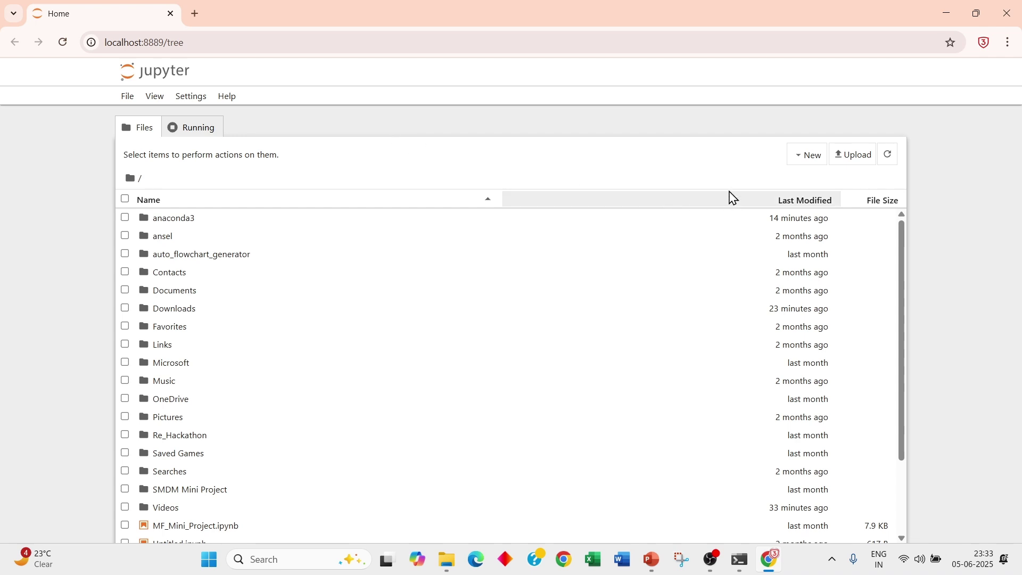
- Create another Python 3 (ipykernel) notebook and close the Anaconda Prompt window running its server
{"action": "left_click", "coordinate": [798, 154]}
{"action": "left_click", "coordinate": [809, 176]}
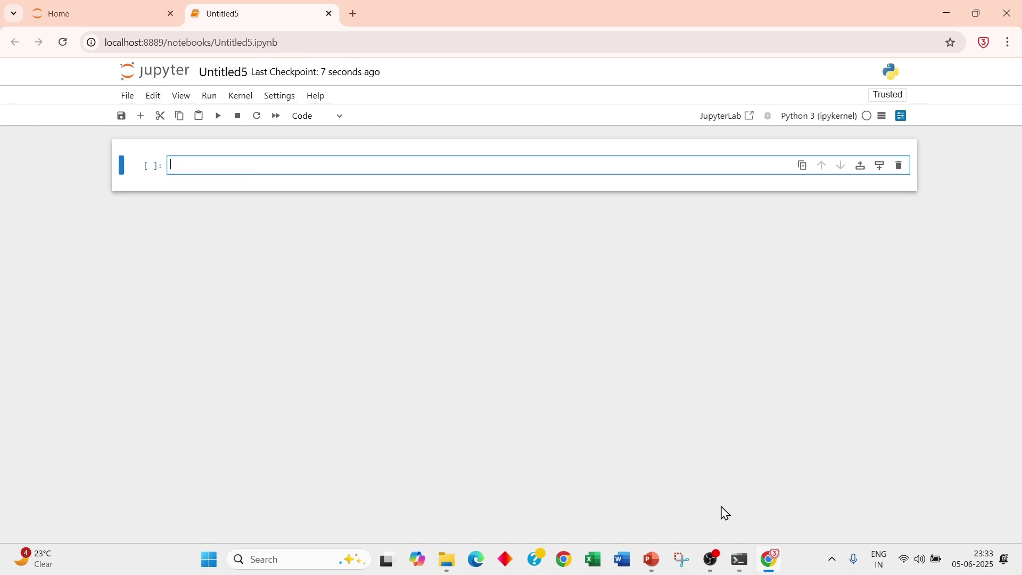
{"action": "left_click", "coordinate": [741, 562]}
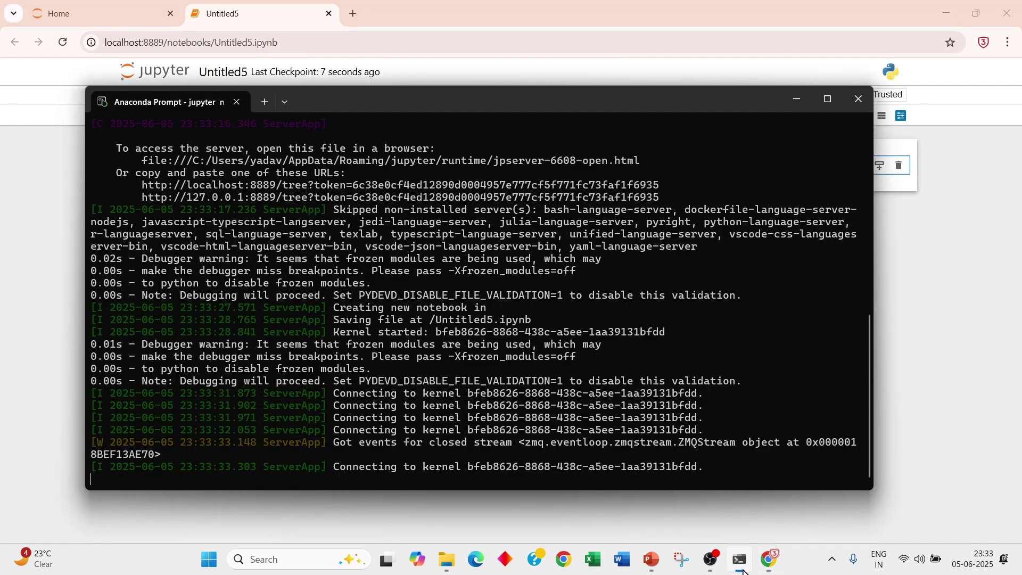
{"action": "left_click", "coordinate": [857, 99]}
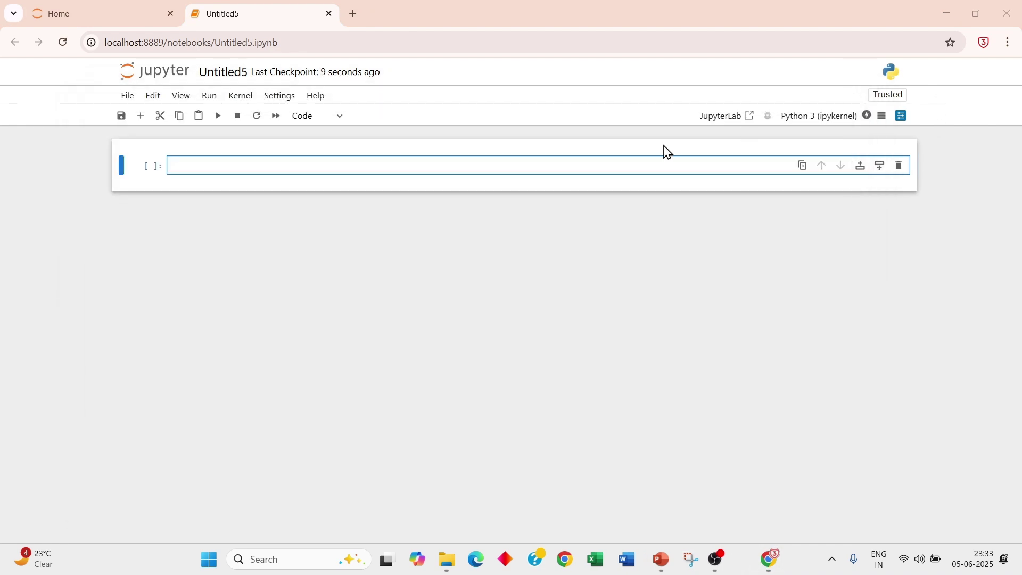
- Try to run print("Hello Data") in the notebook's first cell with the Anaconda Prompt closed
{"action": "left_click", "coordinate": [221, 160]}
{"action": "type", "text": "print"}
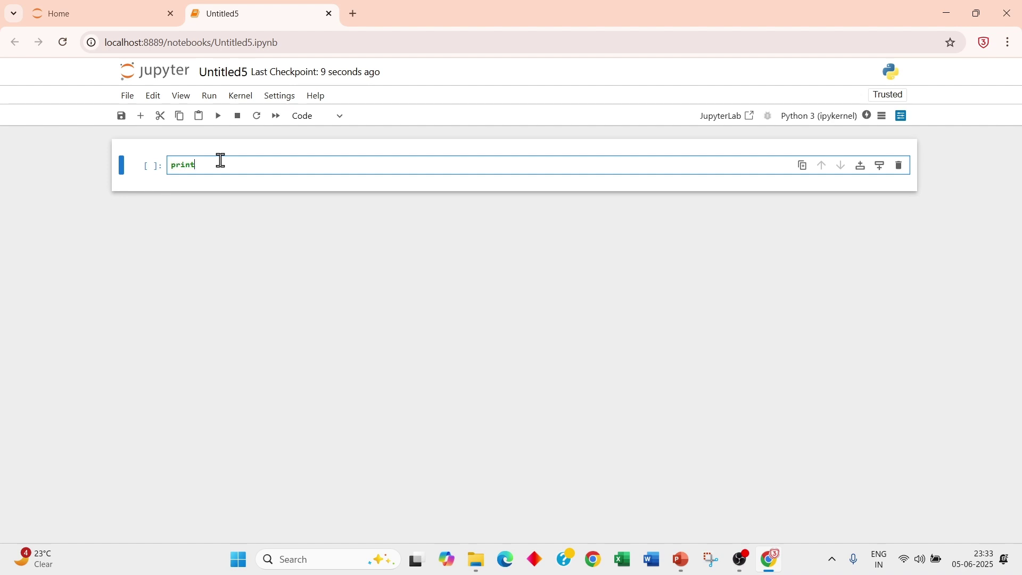
{"action": "type", "text": "(\"Hello Data\")"}
{"action": "key", "text": "shift+Return"}
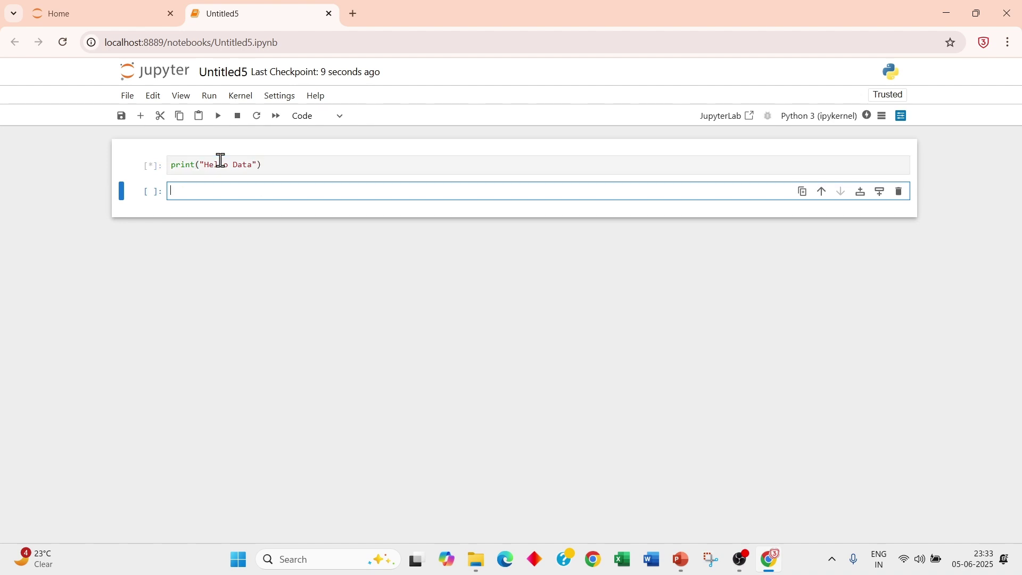